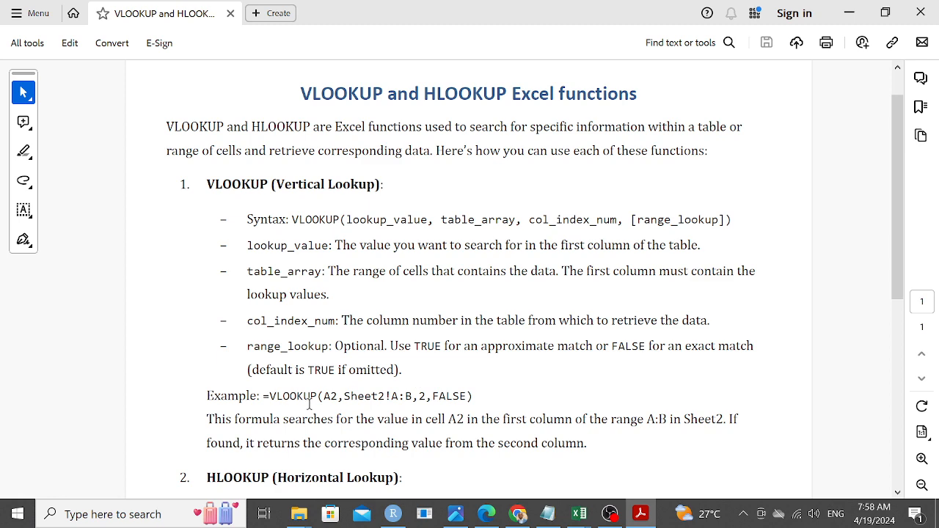
Step: Read the VLOOKUP and HLOOKUP syntax, argument descriptions and example formulas in the PDF
scroll(399, 408, "down", 2)
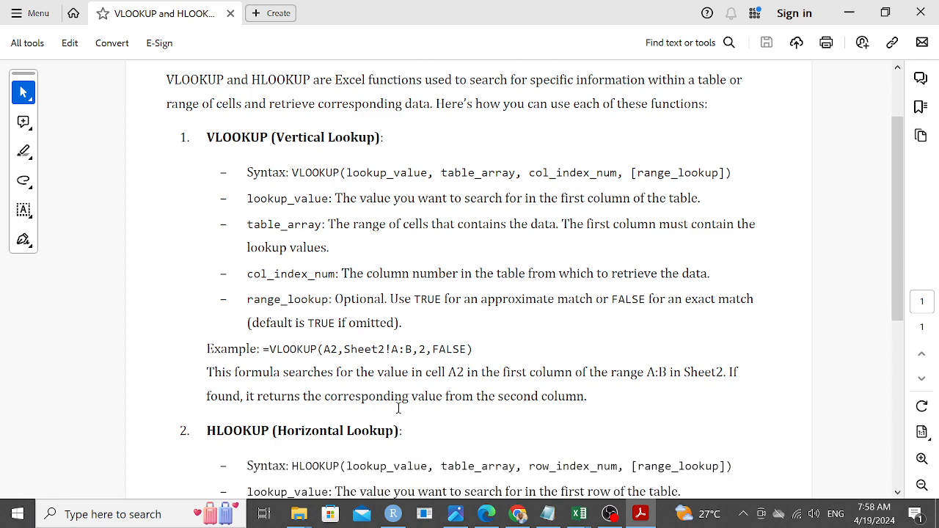
scroll(385, 371, "up", 3)
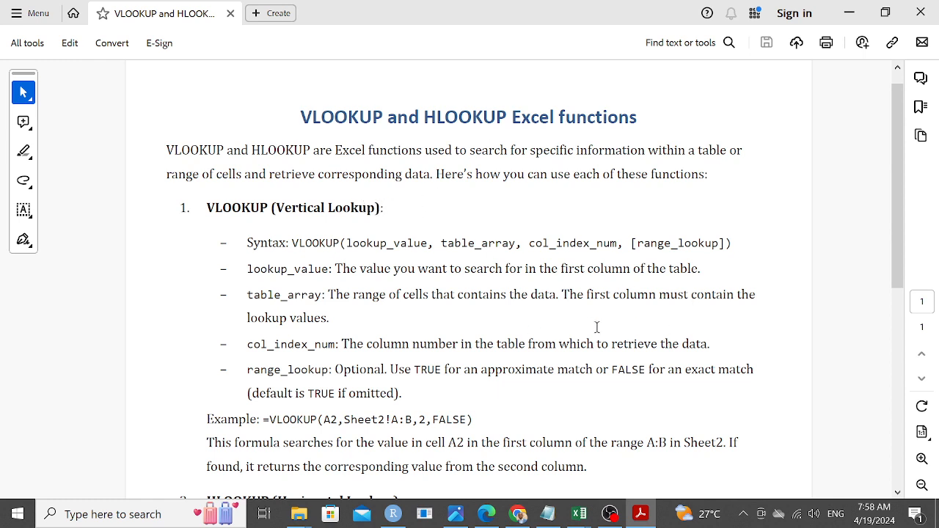
scroll(535, 329, "down", 3)
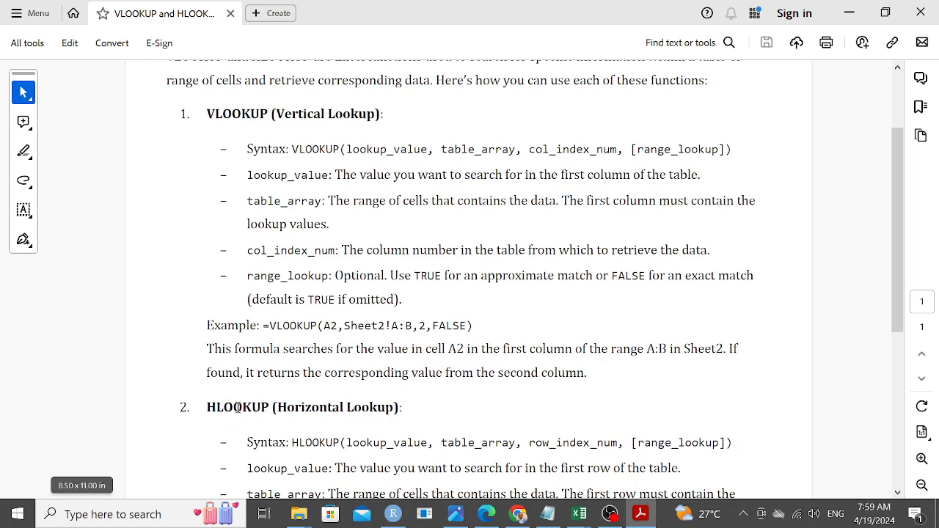
scroll(299, 409, "down", 1)
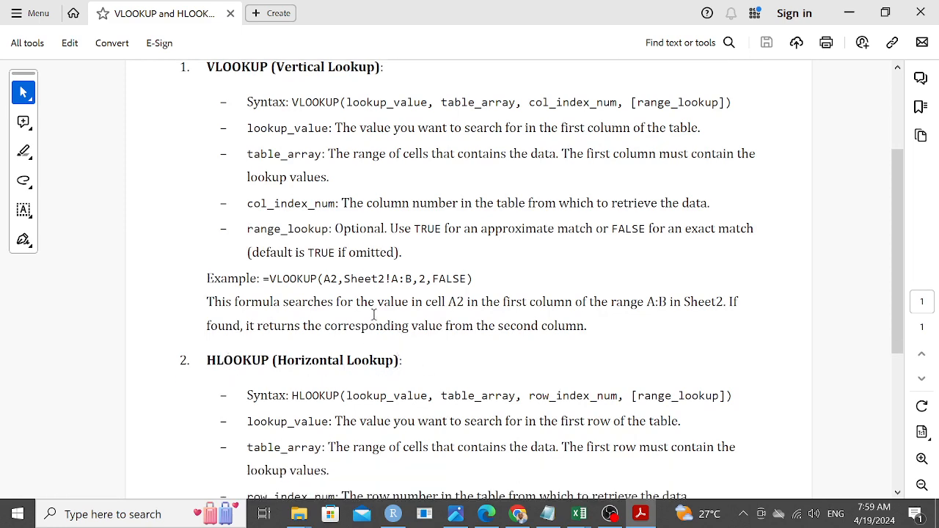
scroll(374, 314, "down", 3)
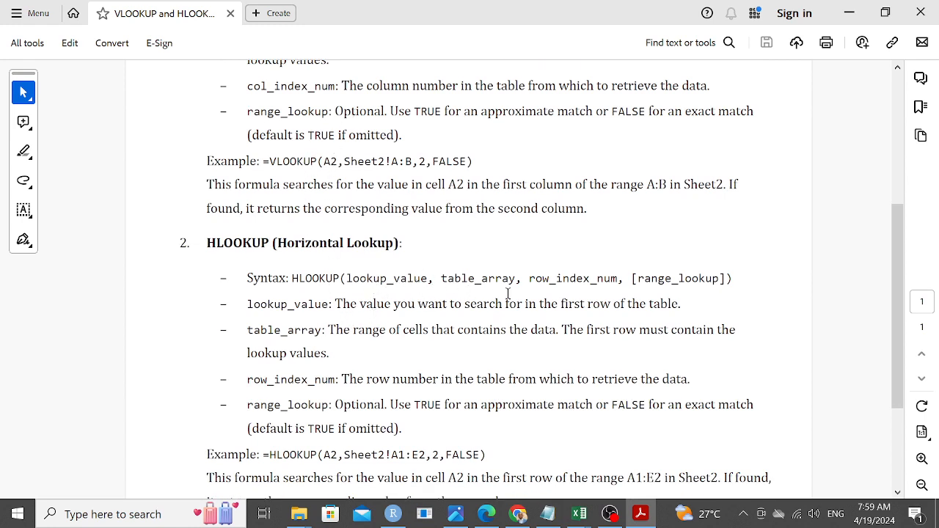
scroll(548, 281, "up", 4)
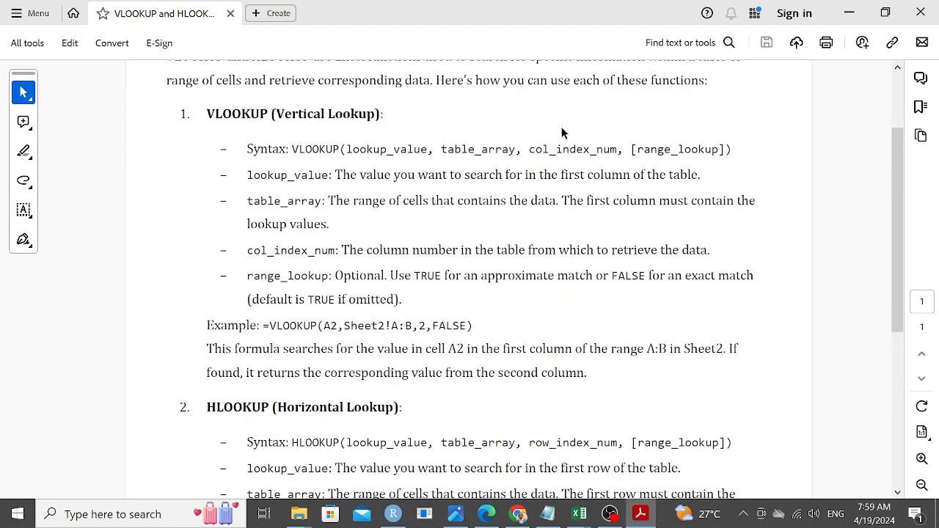
scroll(596, 220, "down", 2)
scroll(592, 246, "down", 3)
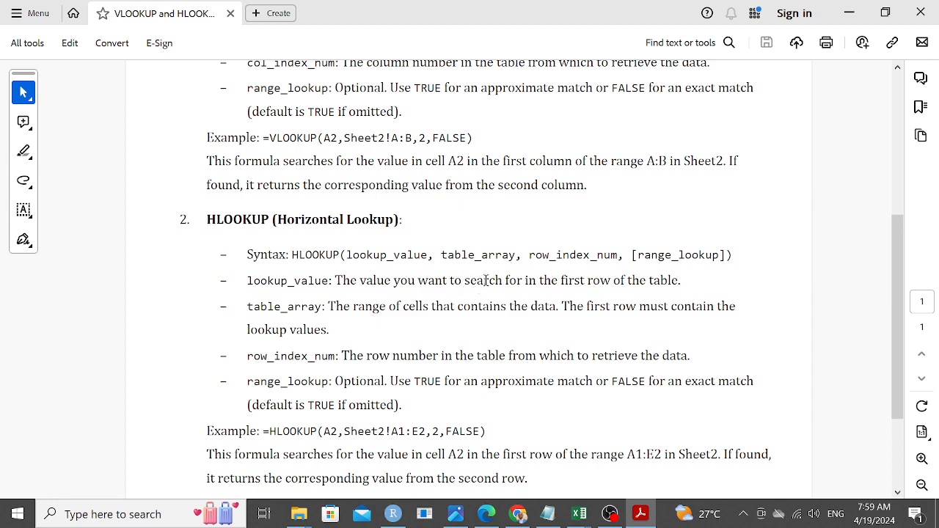
scroll(485, 281, "up", 5)
scroll(491, 254, "down", 6)
scroll(490, 253, "down", 1)
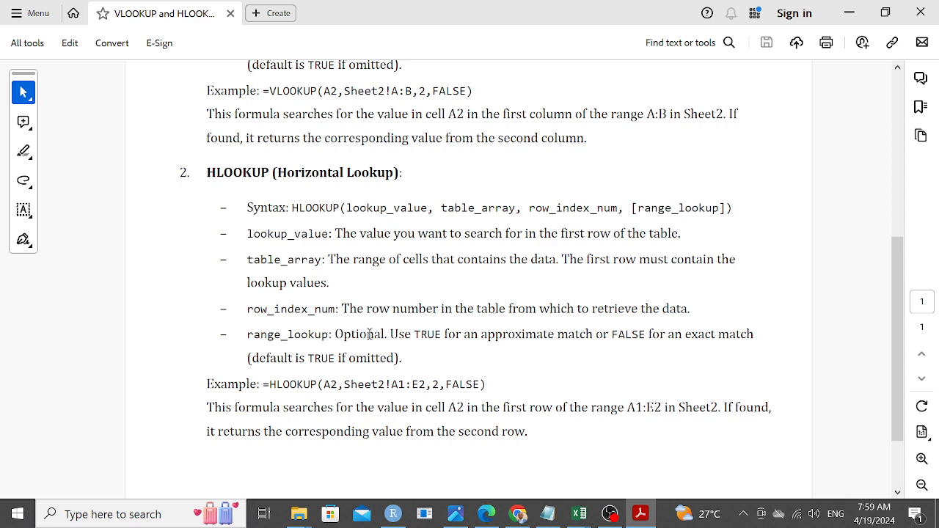
scroll(373, 336, "up", 3)
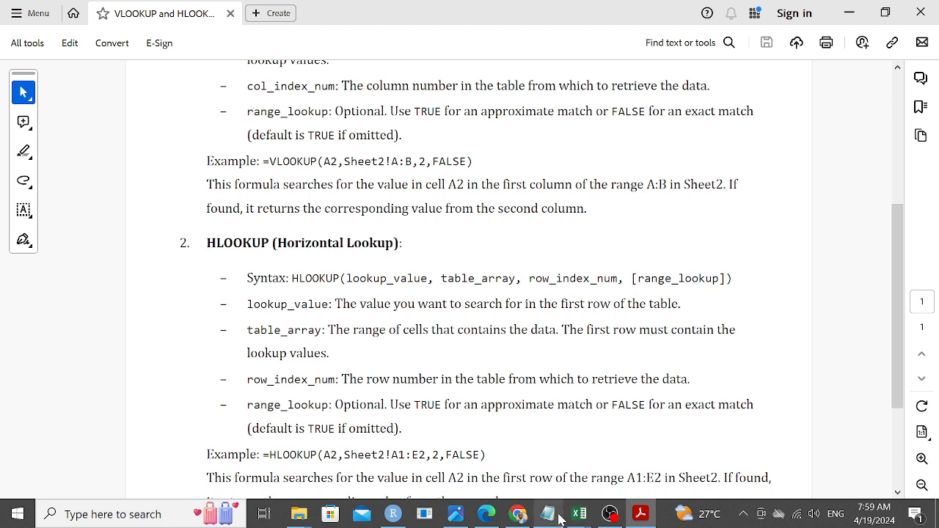
Step: Switch to the US census workbook in Excel and look over the state data on Sheet1
mouse_move(579, 516)
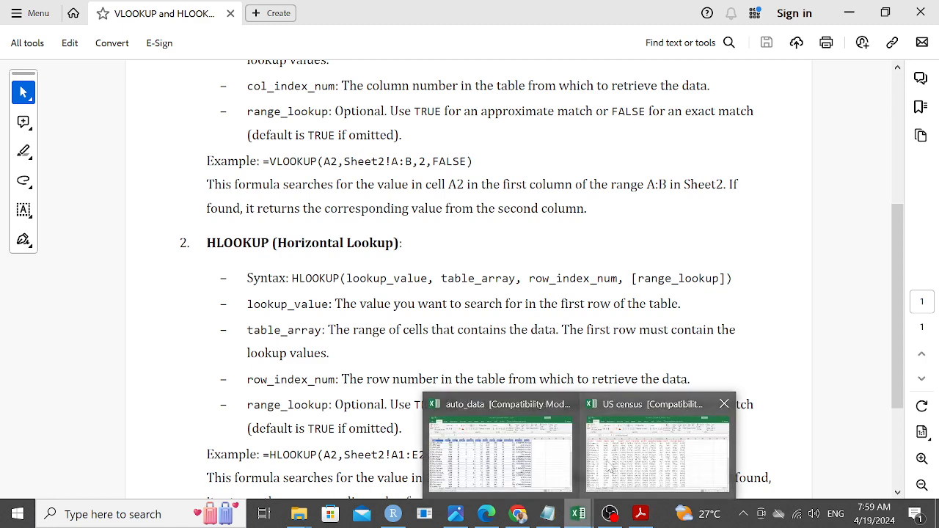
left_click(627, 455)
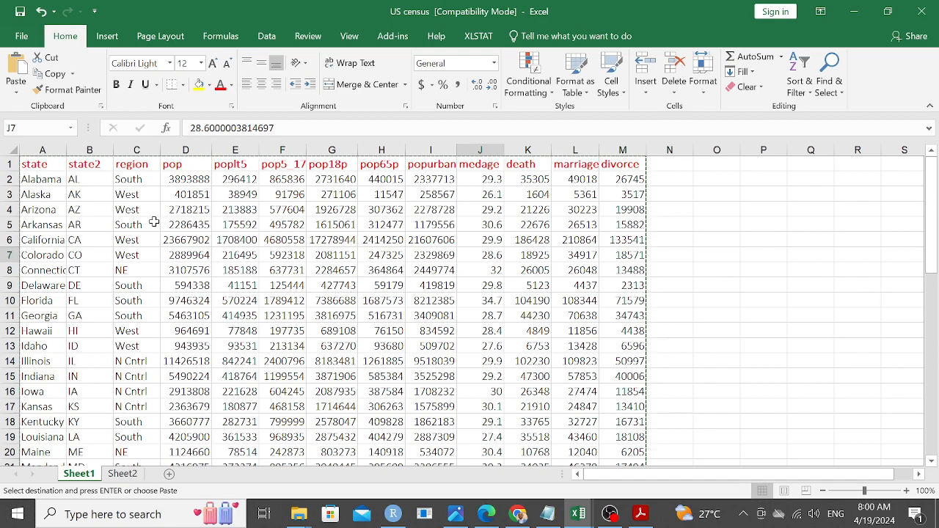
scroll(161, 241, "down", 7)
scroll(163, 240, "up", 7)
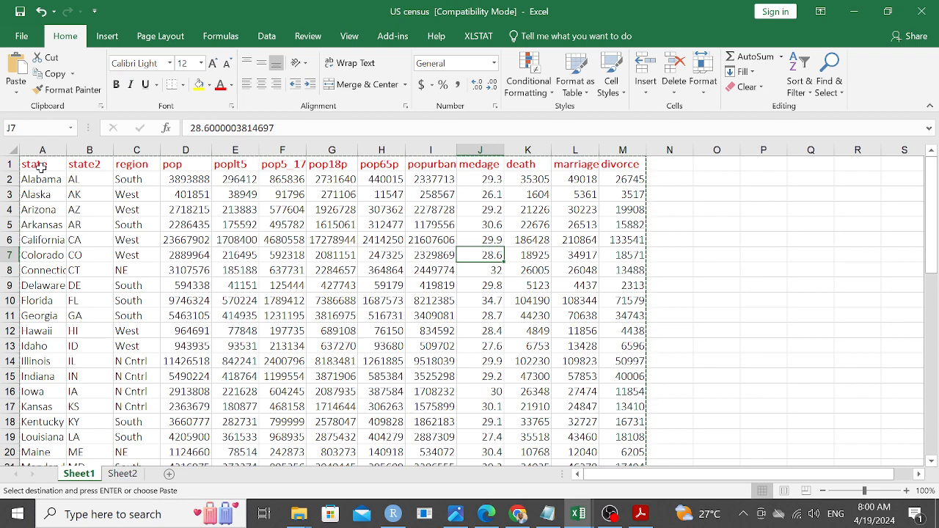
Step: Autofit column A to the full state names and widen column I slightly to fit the popurban header
scroll(26, 228, "down", 4)
scroll(66, 166, "up", 2)
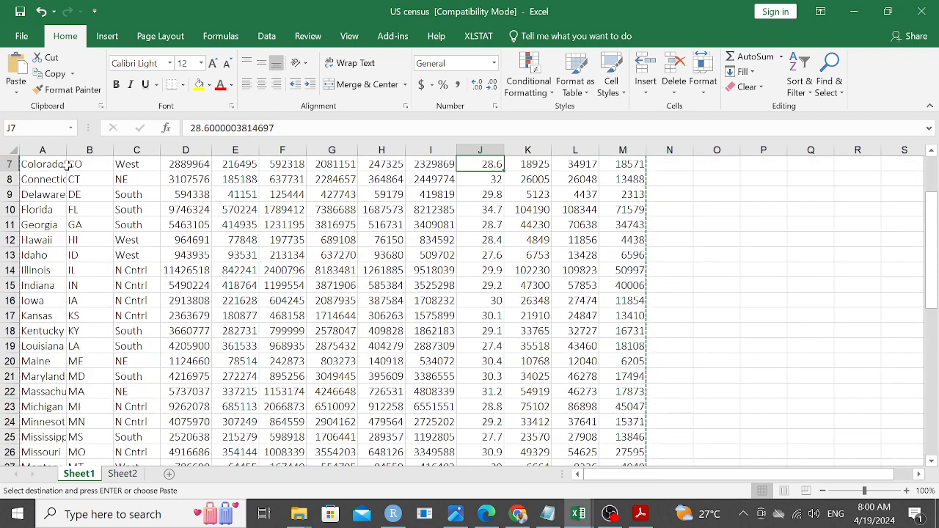
double_click(66, 150)
scroll(282, 218, "up", 2)
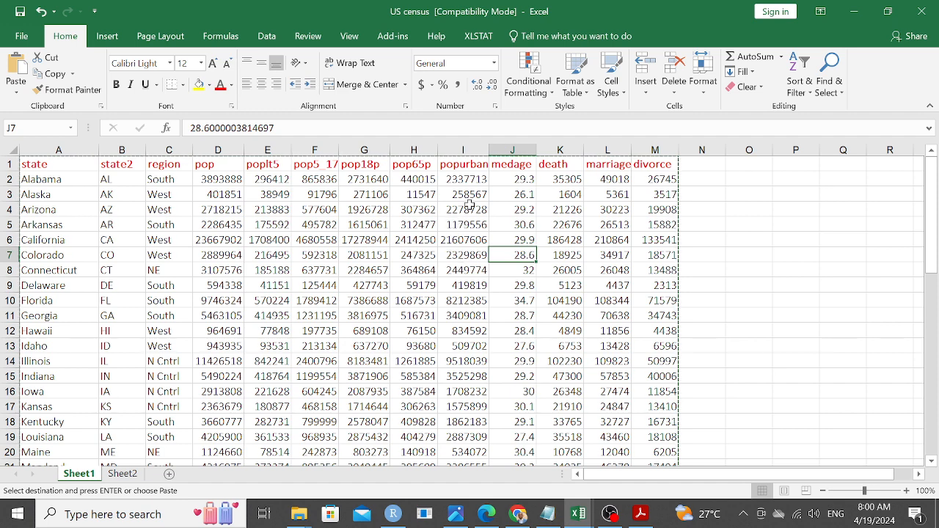
left_click_drag(485, 148, 488, 149)
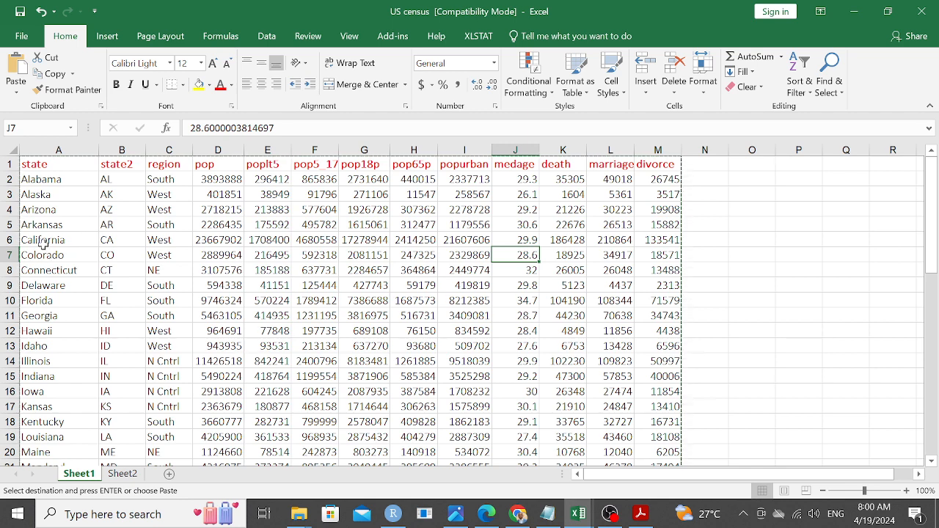
Step: Enter the plain text "state" as a header in cell O2
left_click(744, 167)
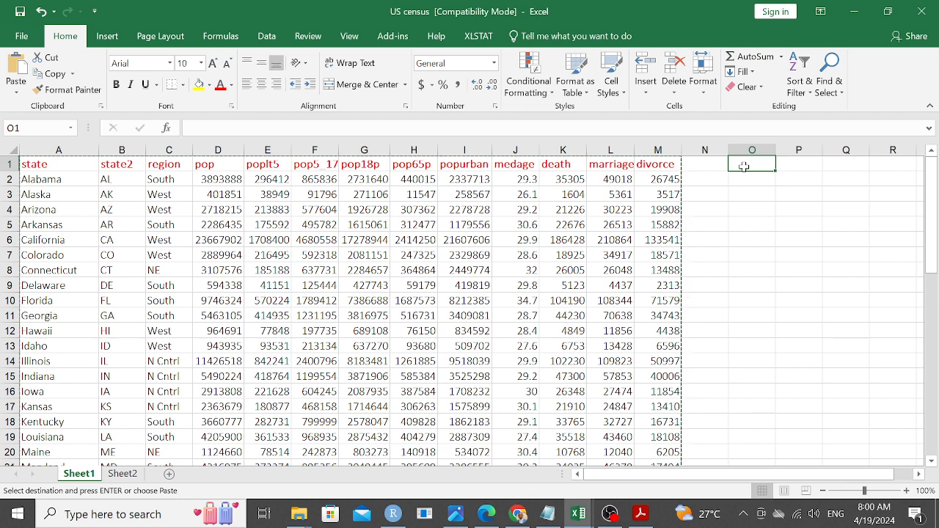
type("st")
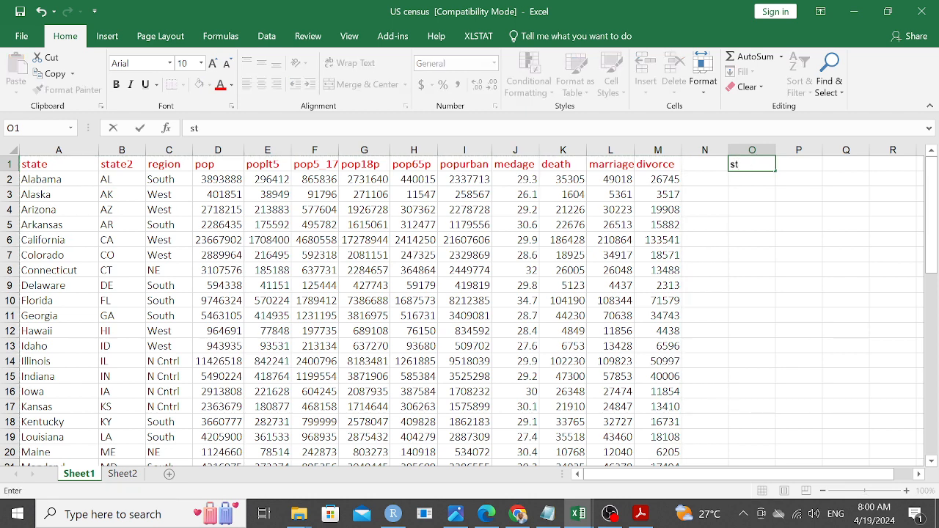
left_click(739, 179)
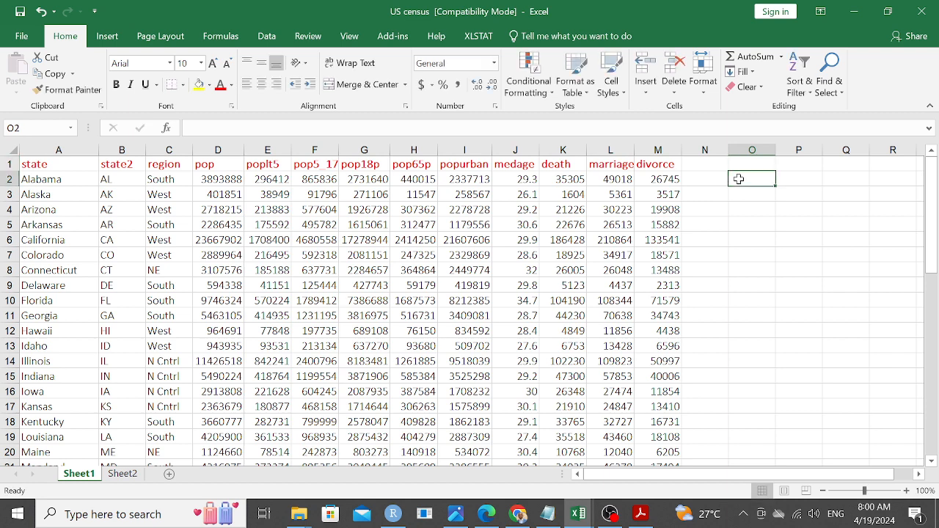
type("state")
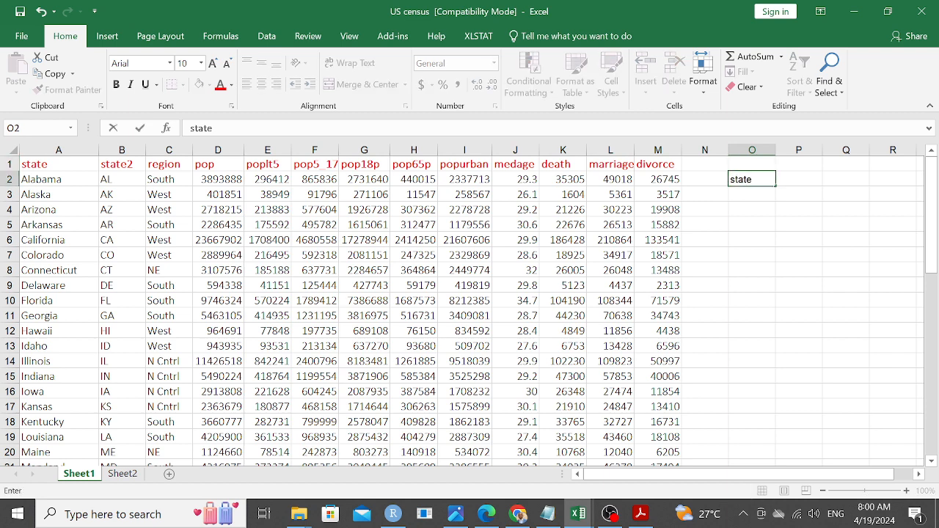
left_click(804, 181)
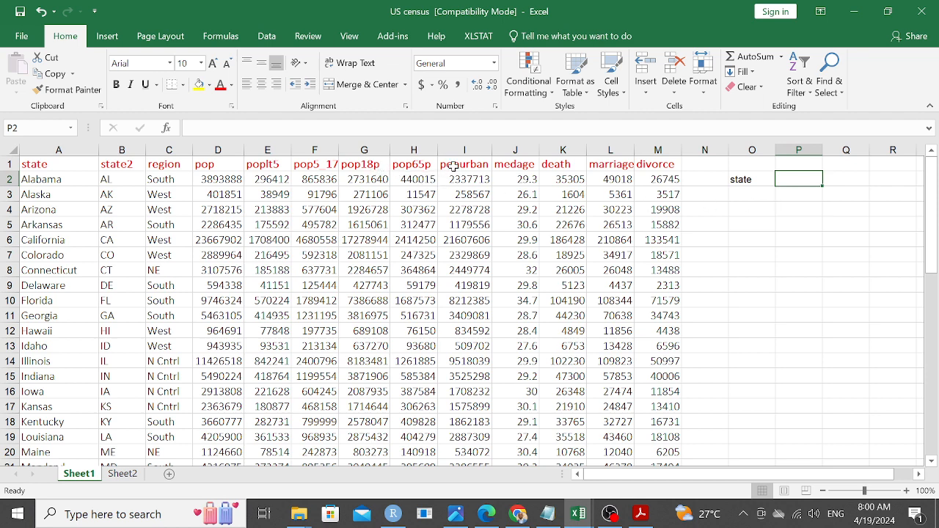
Step: Copy the formatted state header from A1 into cell O2
left_click(51, 166)
key("ctrl+c")
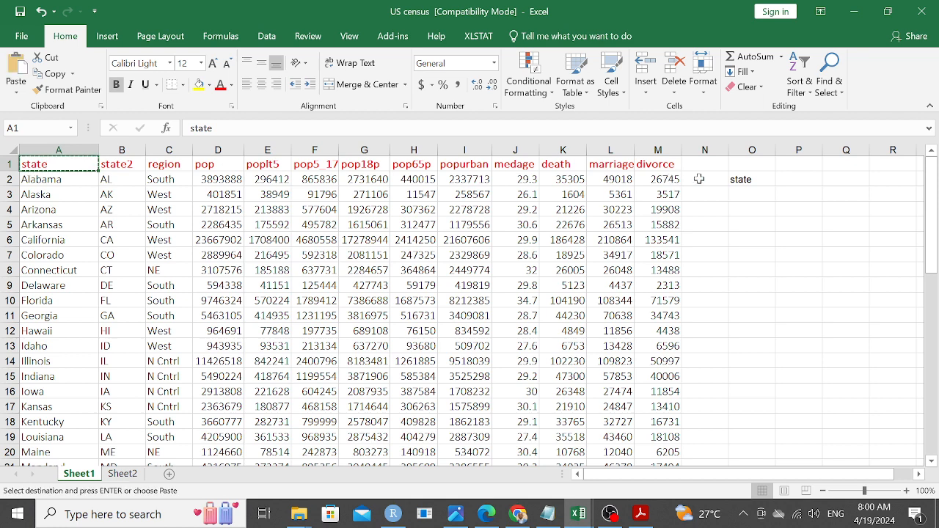
left_click(741, 182)
key("ctrl+v")
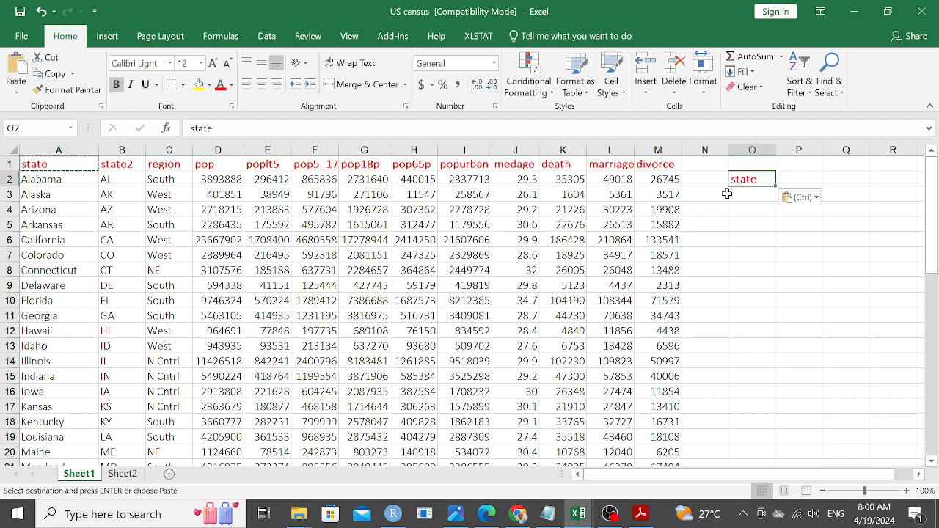
Step: Copy the popurban header from I1 into cell P2 and autofit column P to it
left_click(445, 163)
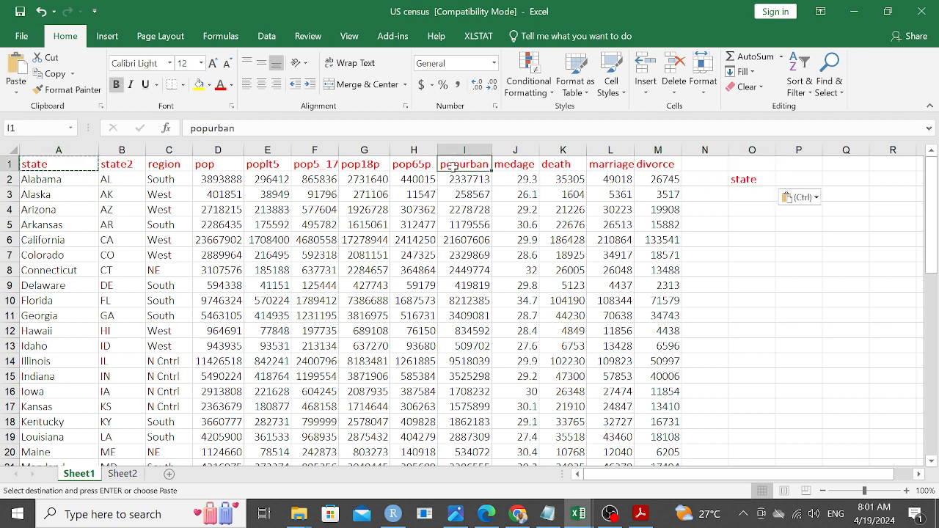
key("ctrl+c")
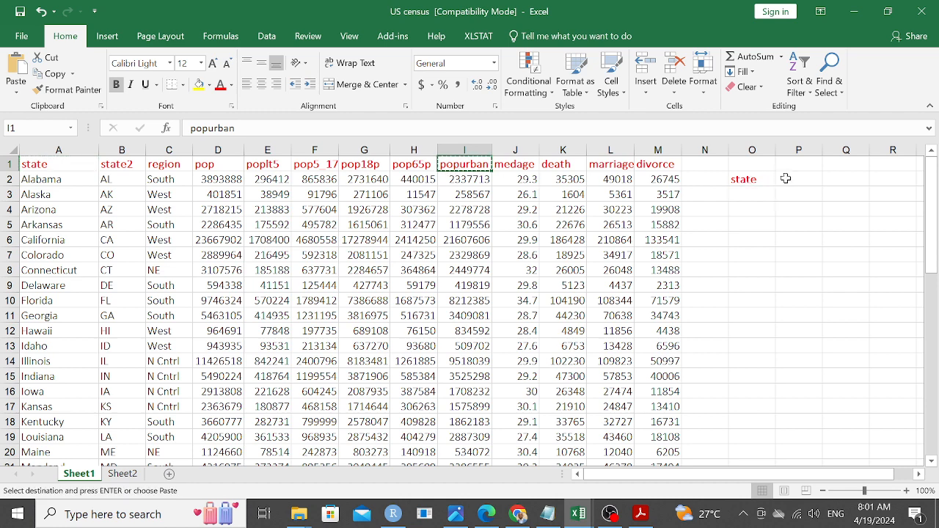
left_click(785, 179)
key("ctrl+v")
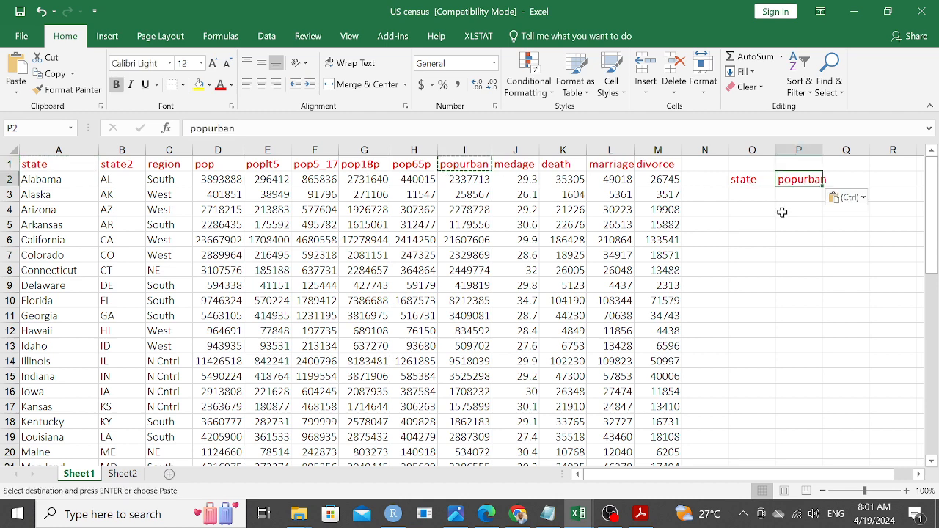
double_click(822, 150)
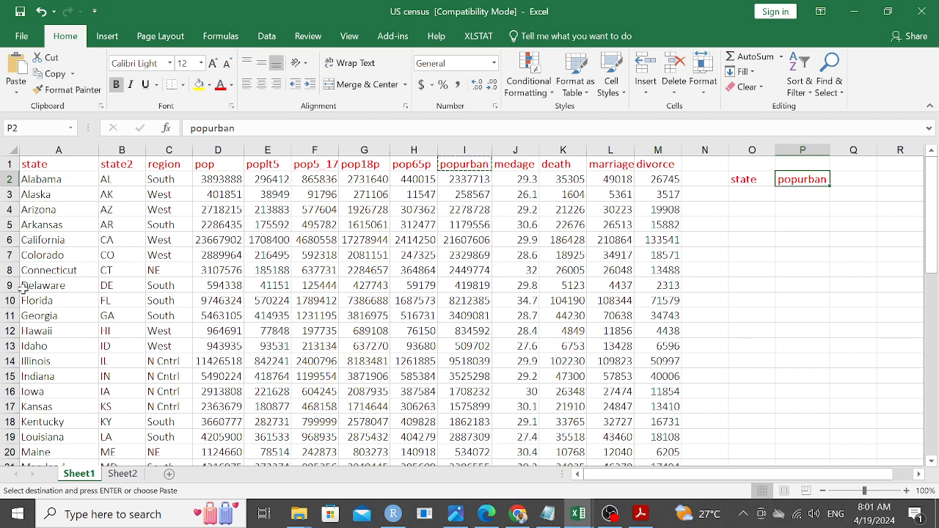
Step: Copy California from A6 into cell O3 as the lookup value under the state header
left_click(758, 196)
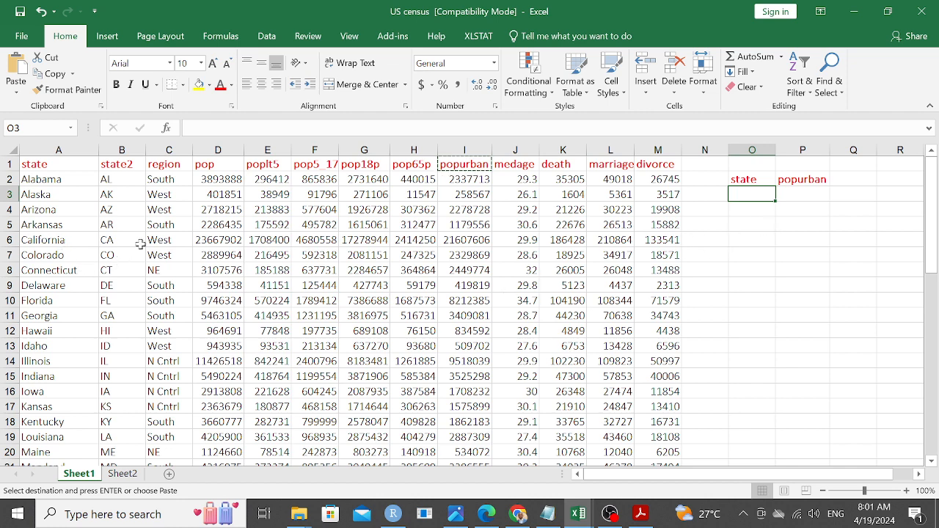
left_click(55, 242)
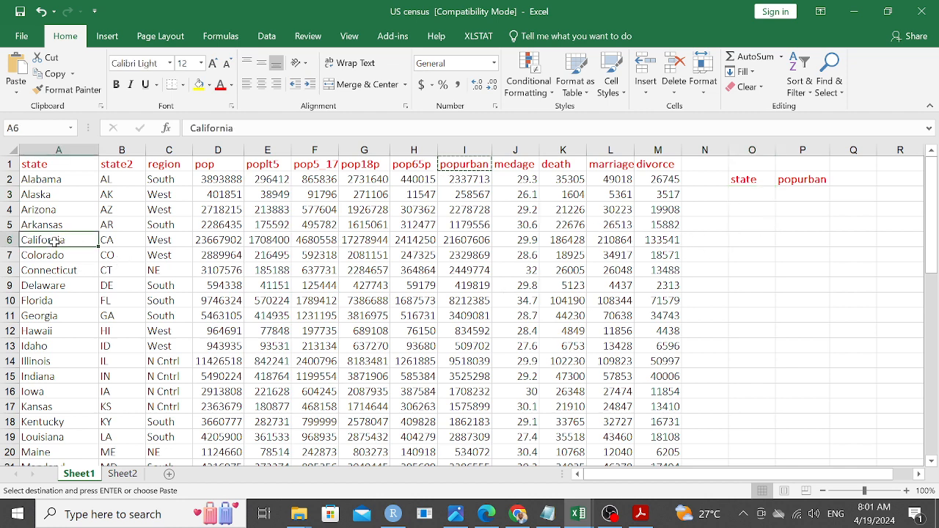
key("ctrl+c")
left_click(740, 195)
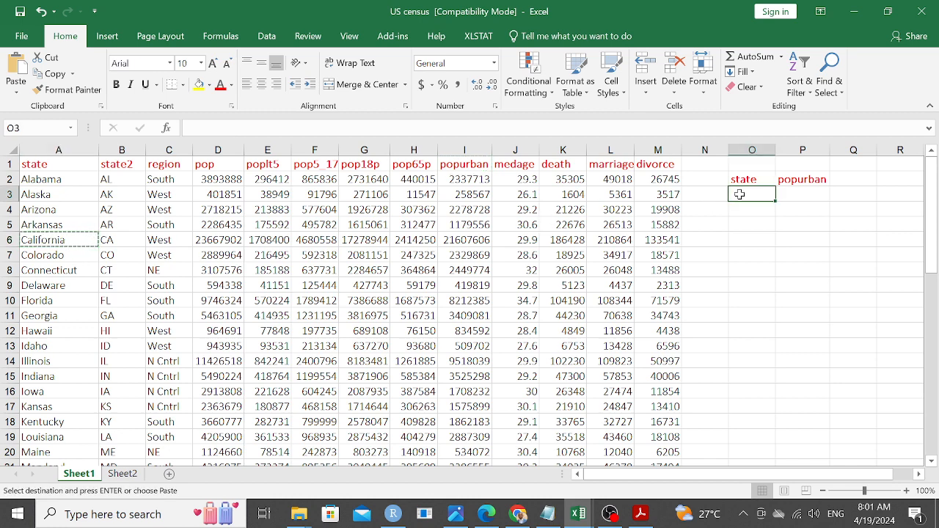
key("ctrl+v")
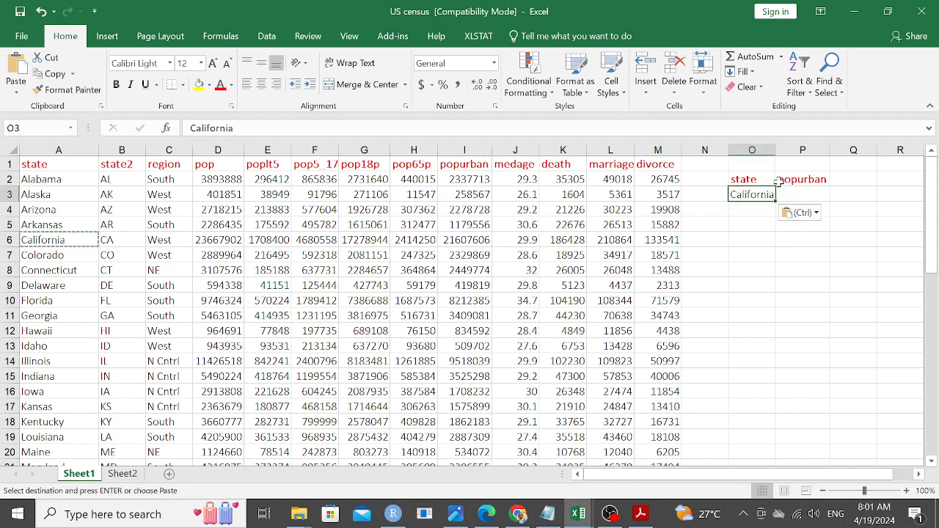
Step: Start a VLOOKUP formula in cell P3 with O3 as the lookup value
left_click(795, 194)
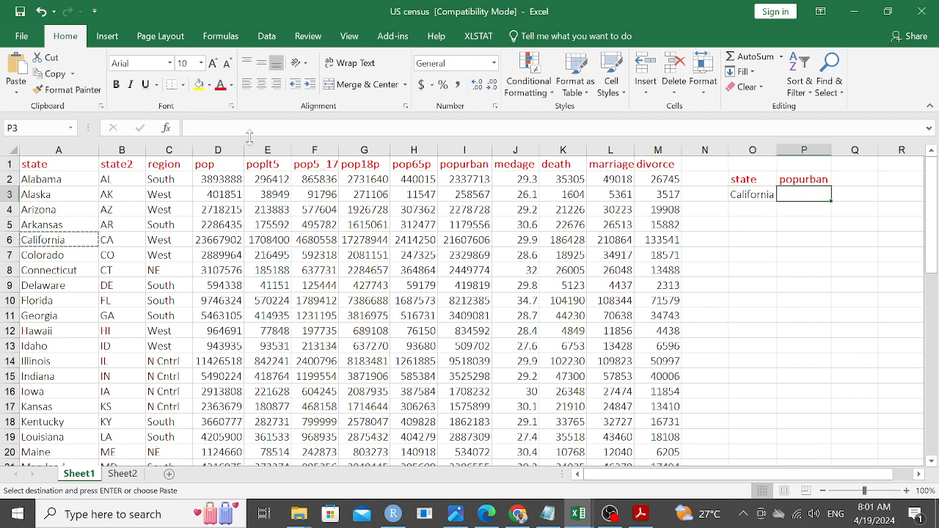
key("F2")
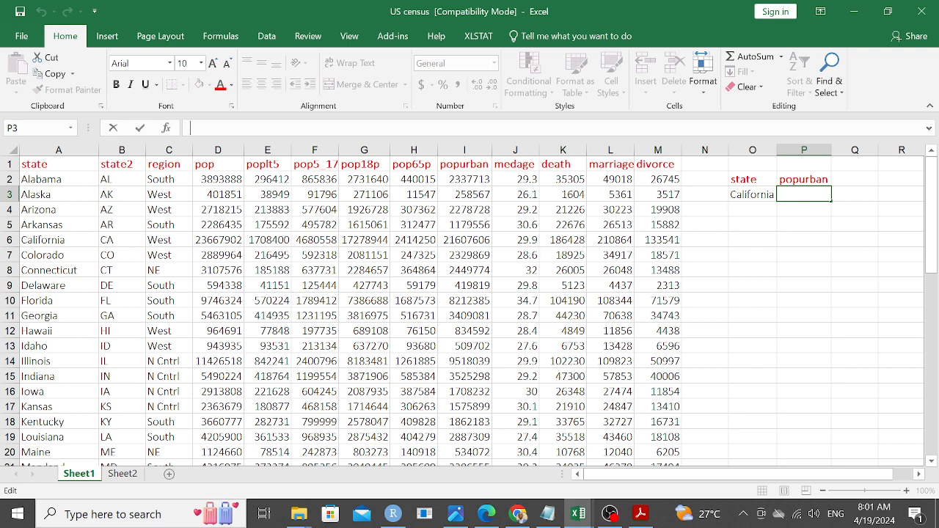
type("=")
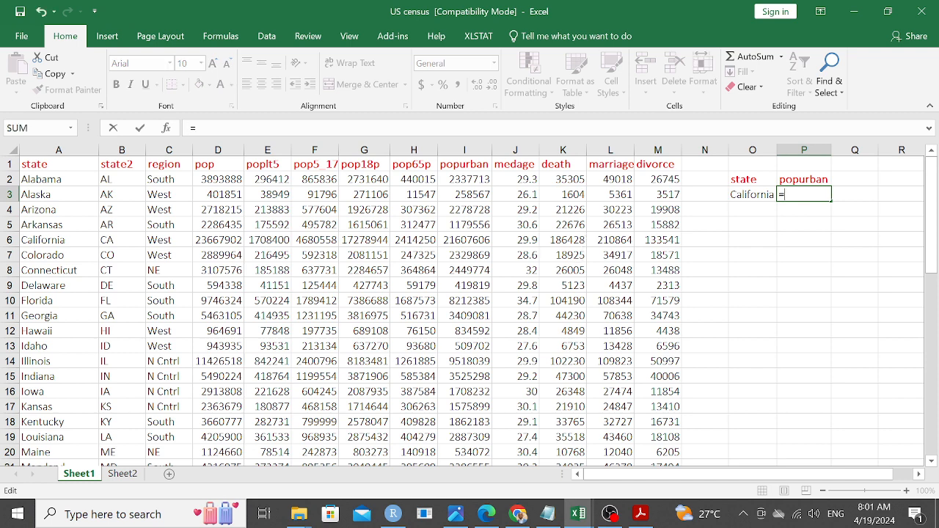
type("vl")
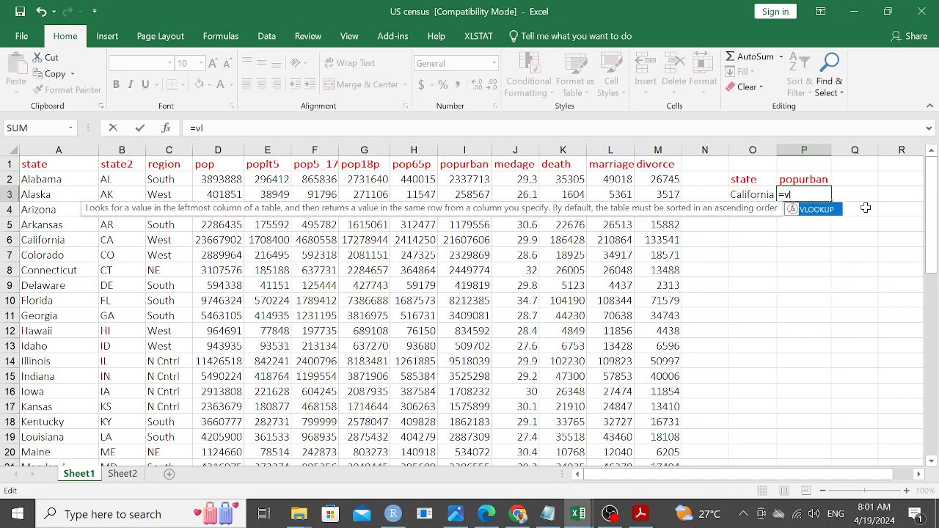
double_click(803, 210)
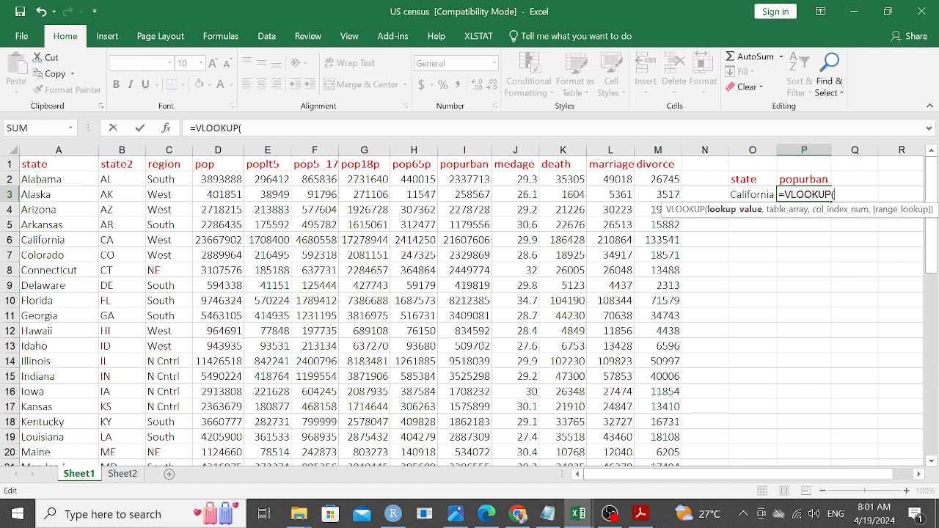
type("O3")
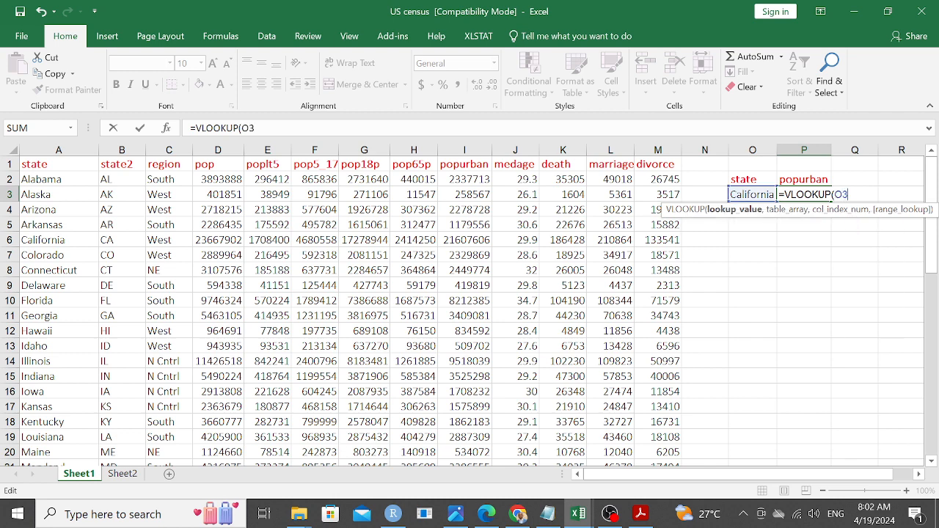
type(",")
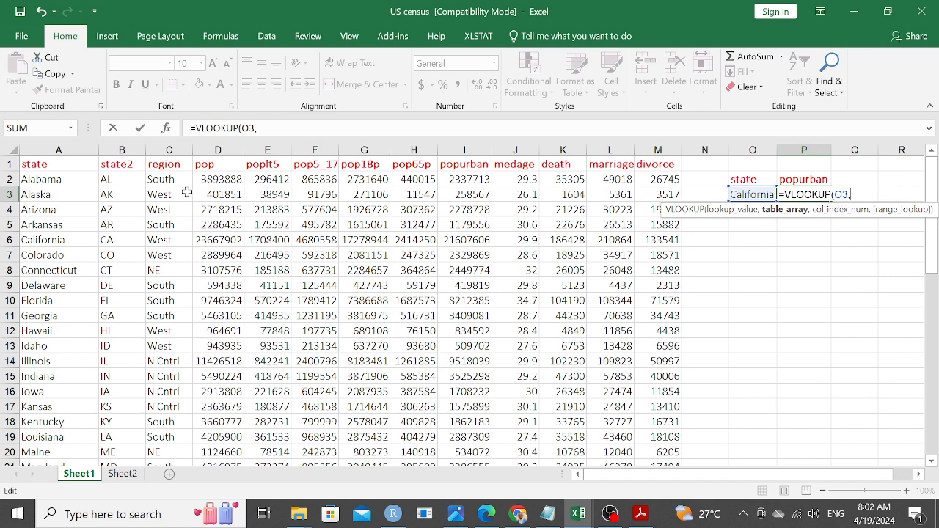
Step: Set the VLOOKUP table array to the whole census table, A1:M51
left_click(36, 167)
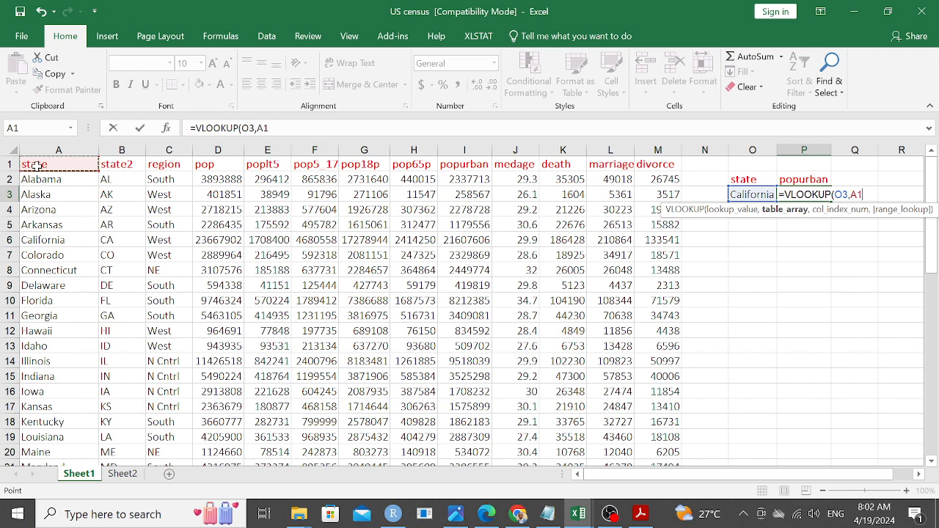
key("ctrl+shift+Right")
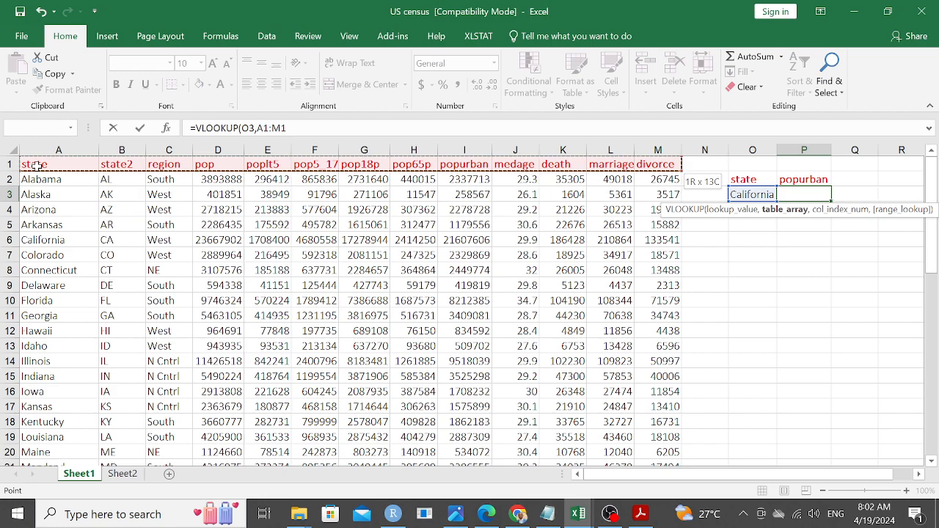
key("ctrl+shift+Down")
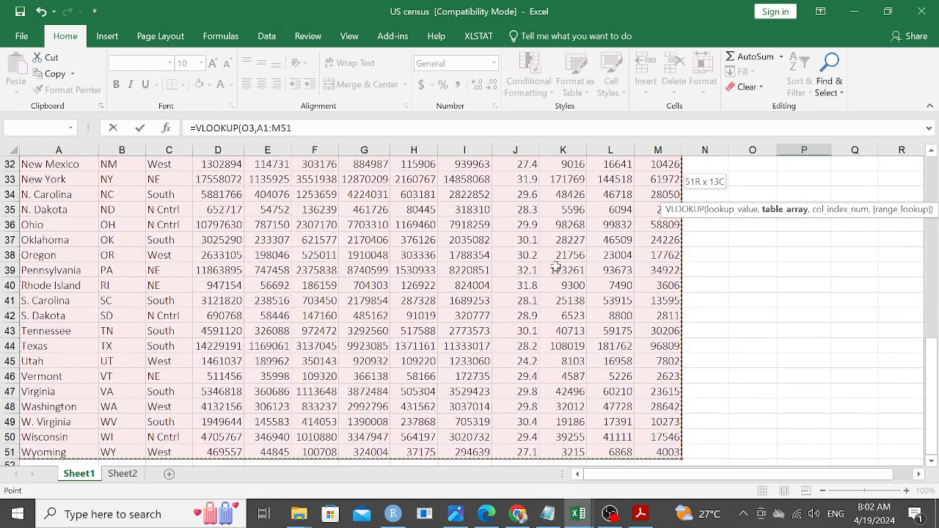
scroll(823, 306, "up", 3)
scroll(822, 306, "up", 7)
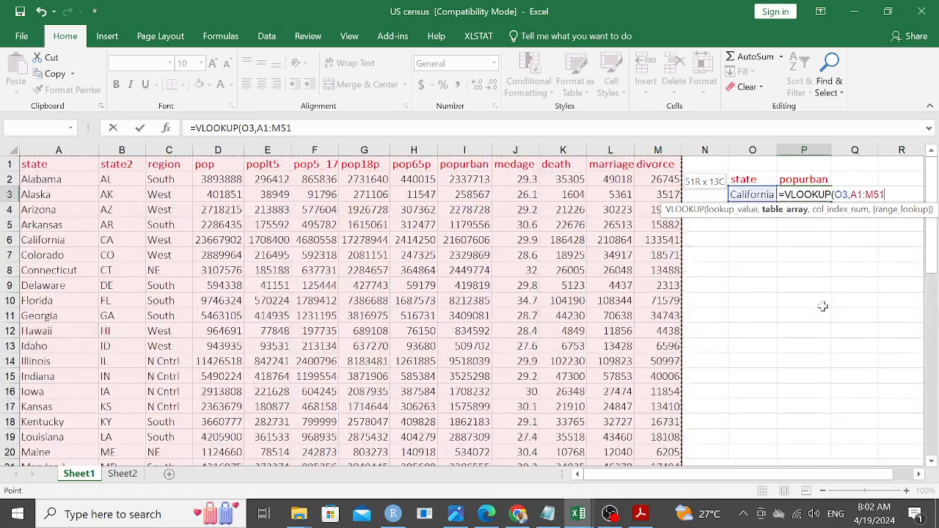
Step: Complete the P3 formula with column index 9 and FALSE for an exact match, and enter it
type(",9")
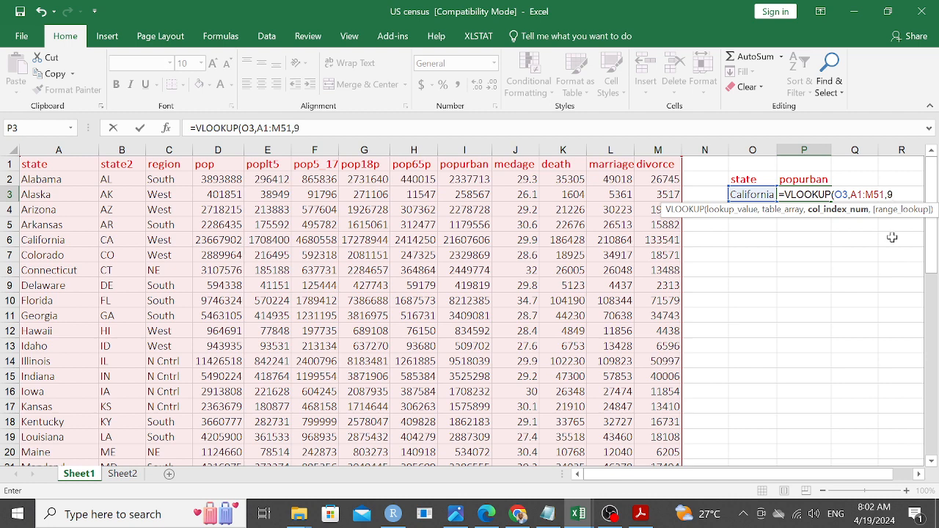
type(",")
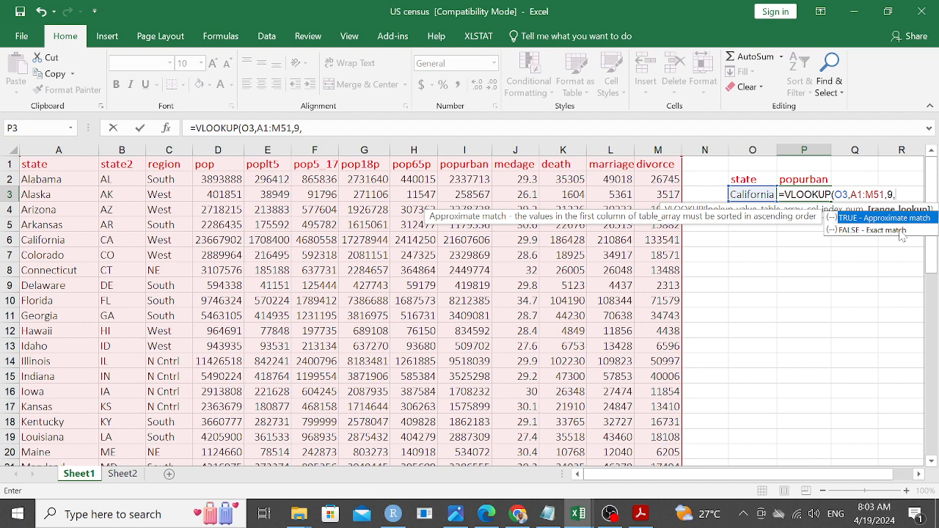
type("FALSE")
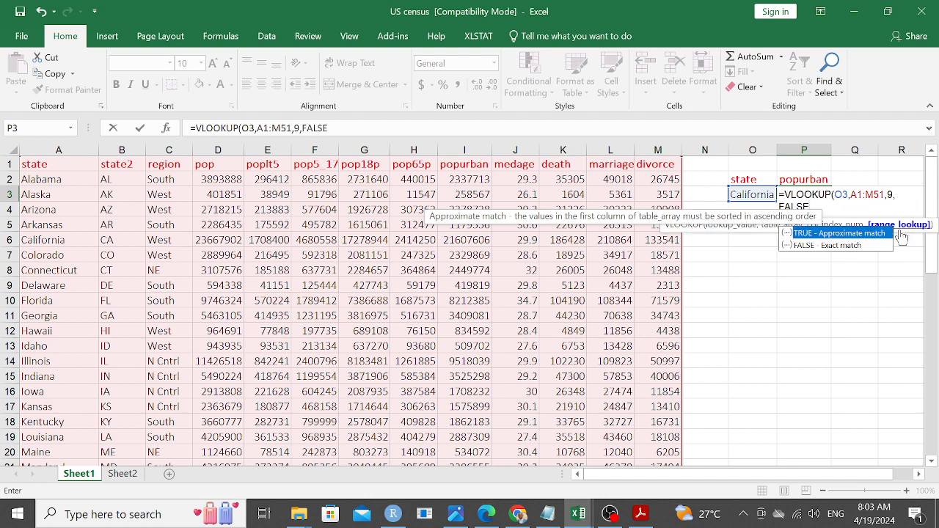
type(")")
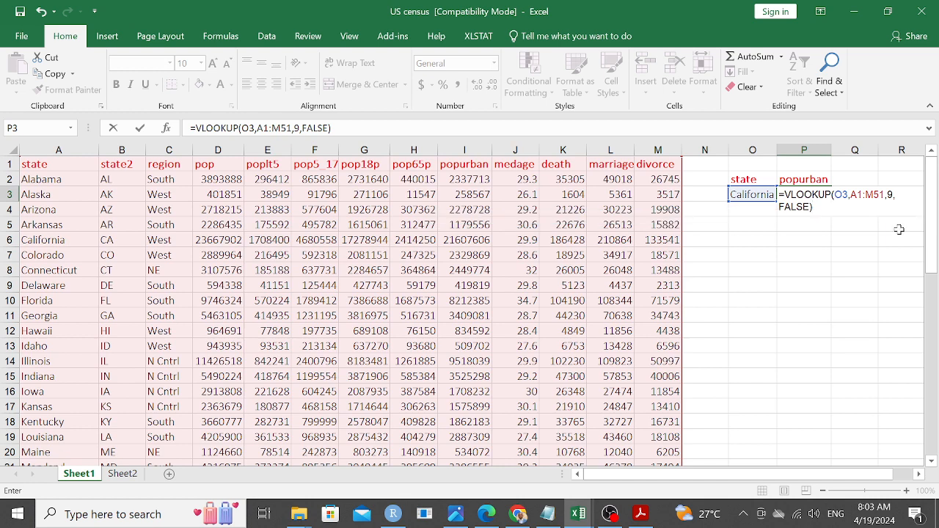
key("Return")
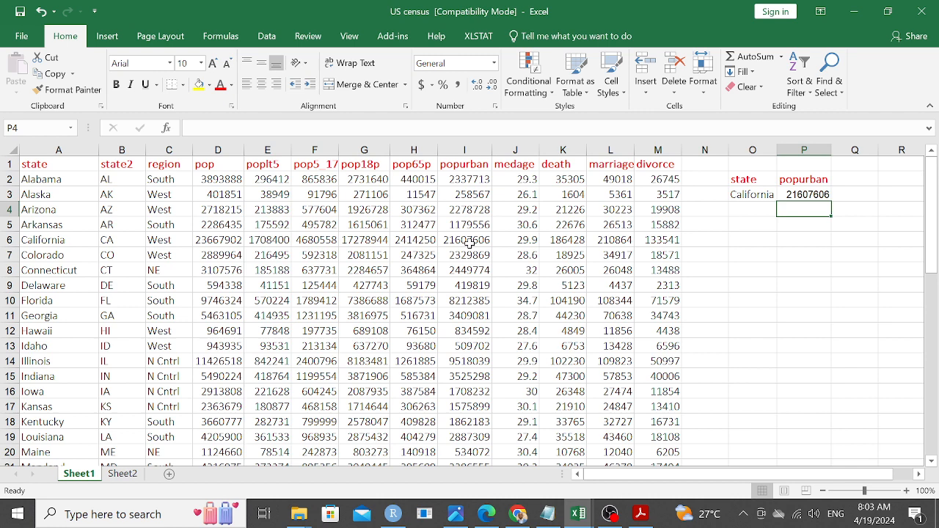
Step: Copy Florida from A10 into cell O4, below California
left_click(748, 211)
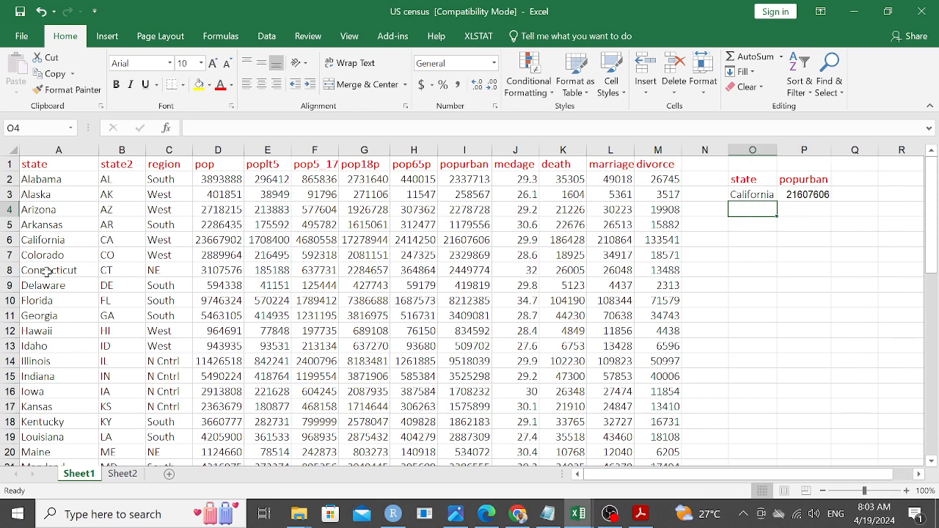
left_click(43, 300)
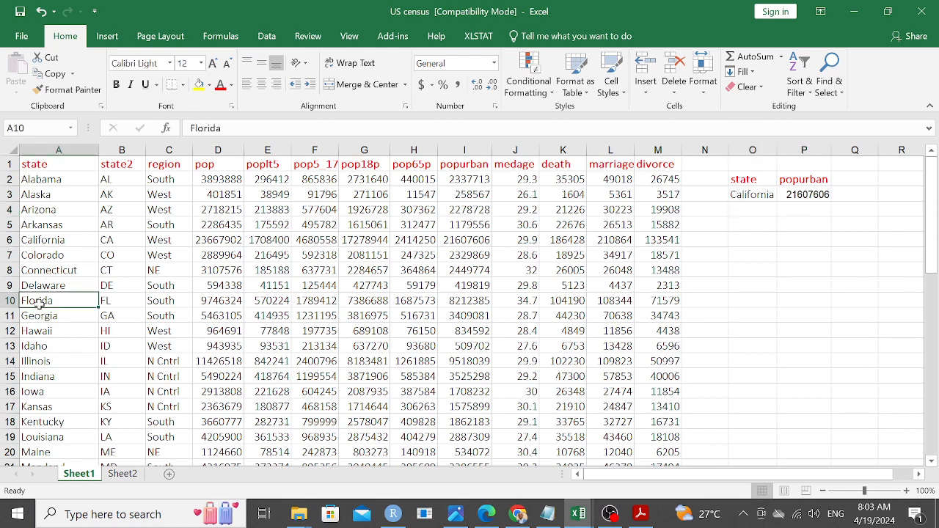
key("ctrl+c")
left_click(738, 211)
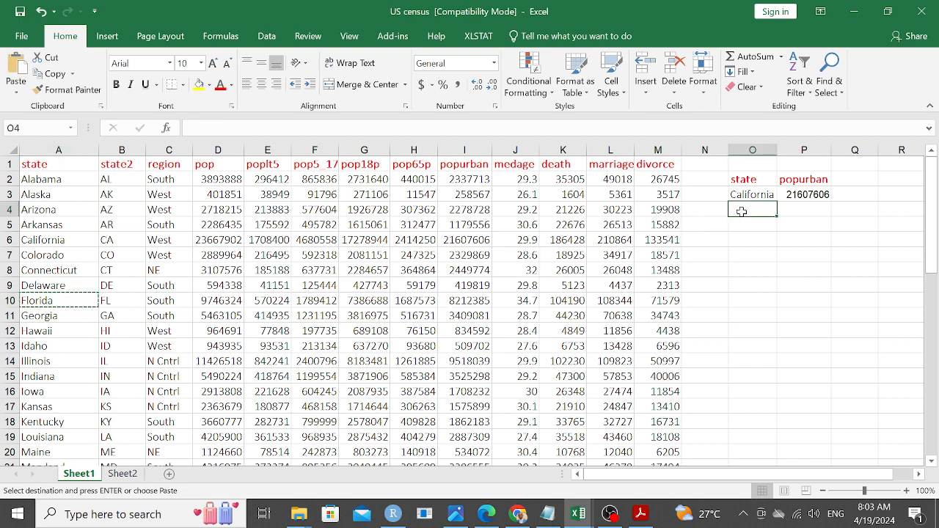
key("ctrl+v")
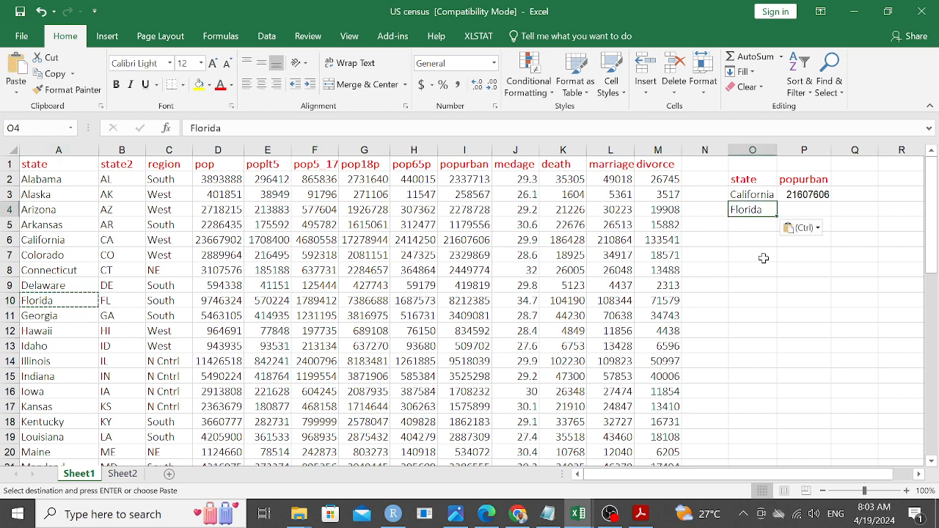
key("Escape")
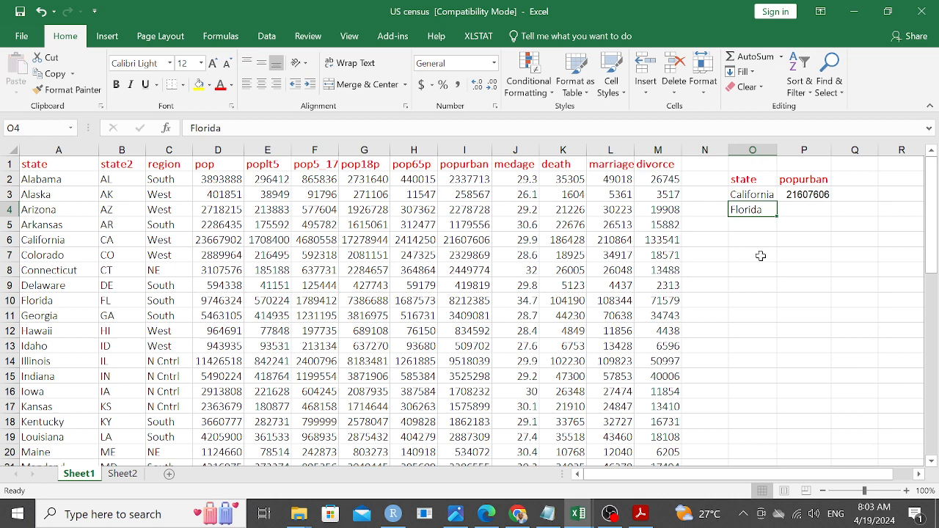
Step: Copy Florida from O4 into cell O3, replacing California as the lookup value
left_click(757, 245)
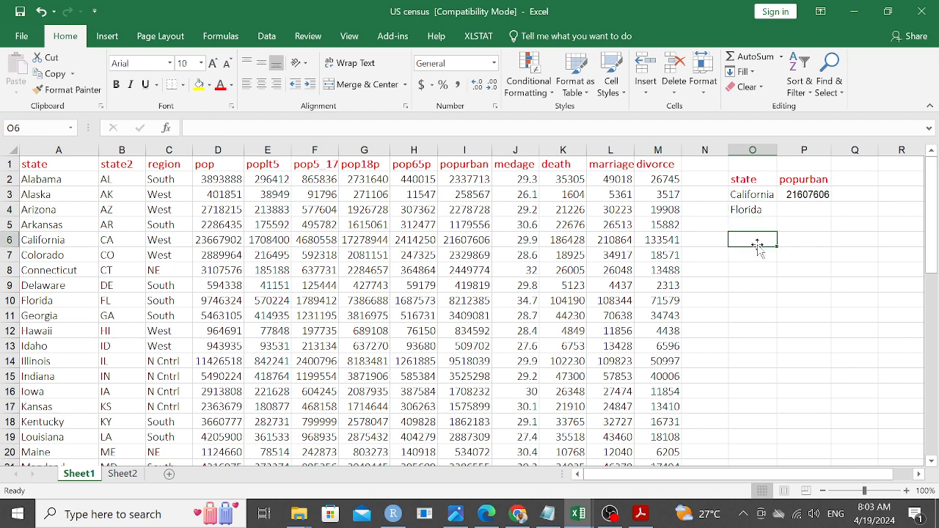
left_click(748, 212)
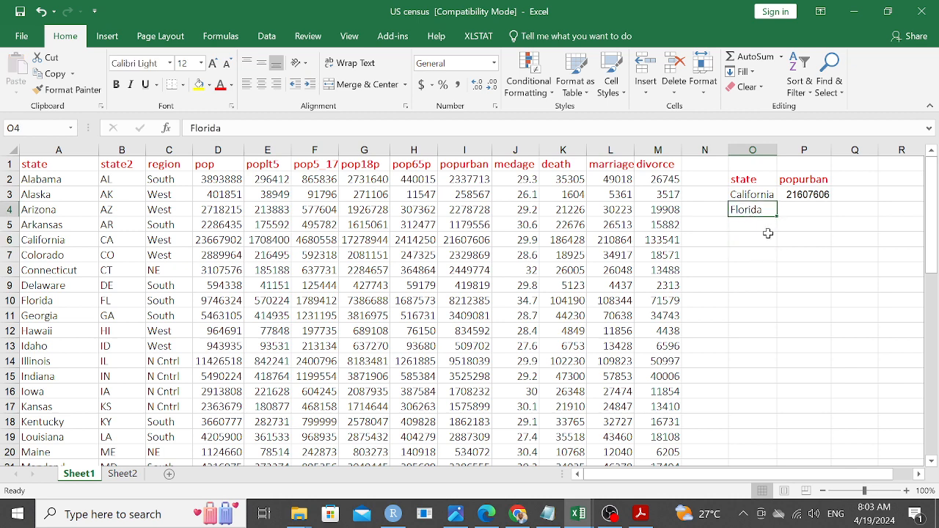
key("ctrl+c")
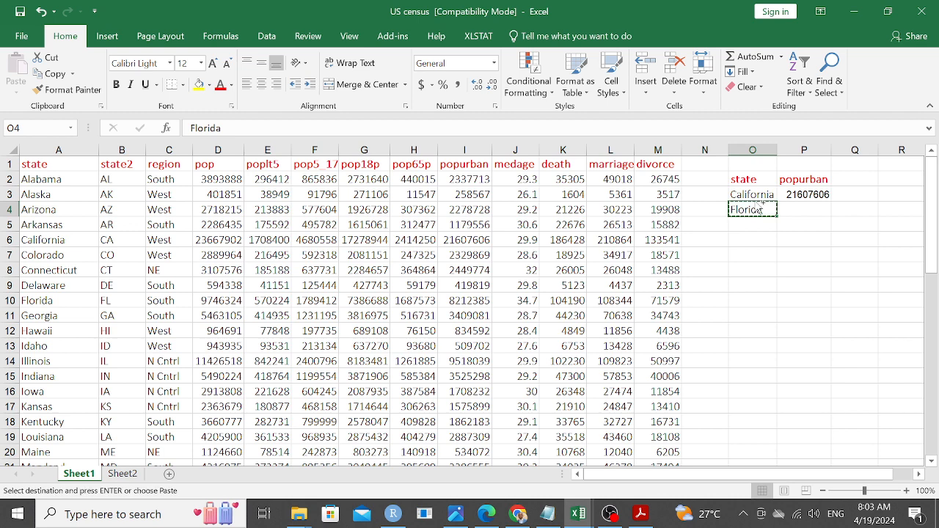
left_click(745, 195)
key("ctrl+v")
left_click(758, 212)
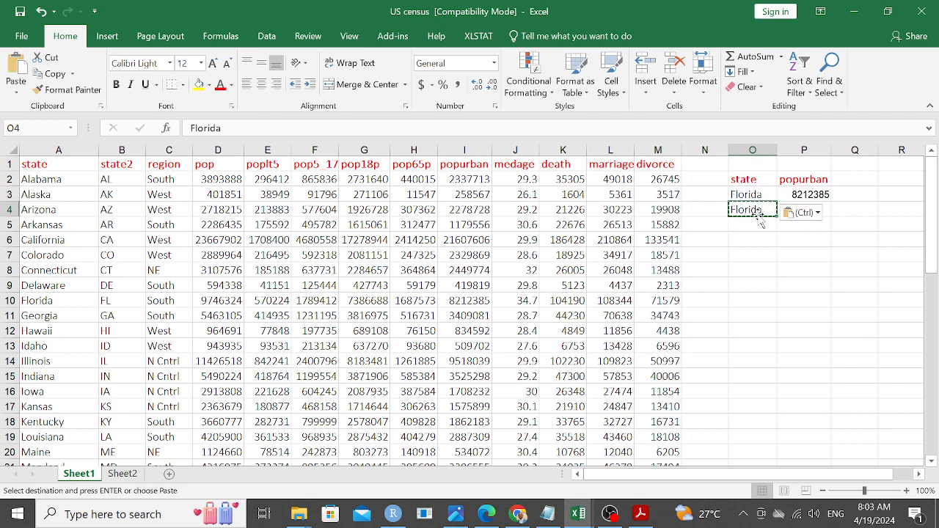
Step: Clear the duplicate Florida entry from cell O4
key("Escape")
key("BackSpace")
left_click(750, 285)
left_click(741, 196)
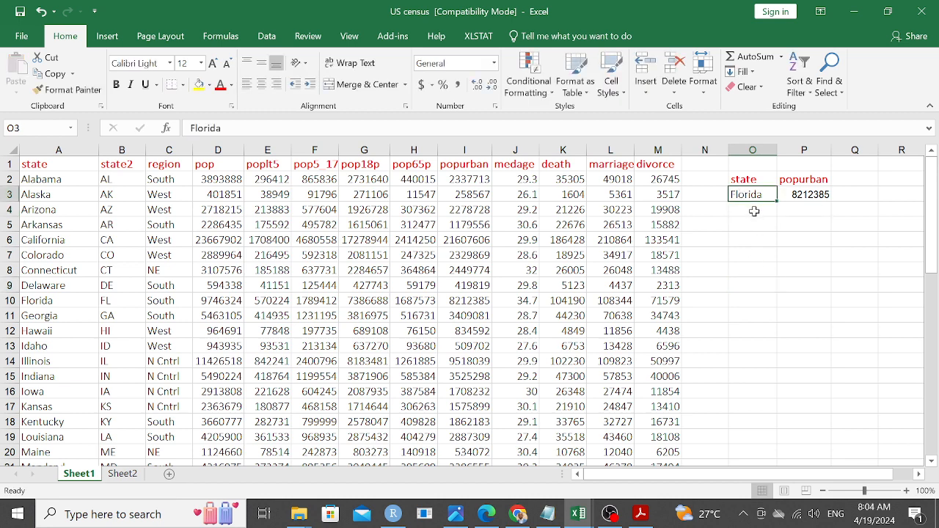
Step: Copy Alaska from A3 into cell O3 as the new lookup value and check the formula in P3
left_click(753, 211)
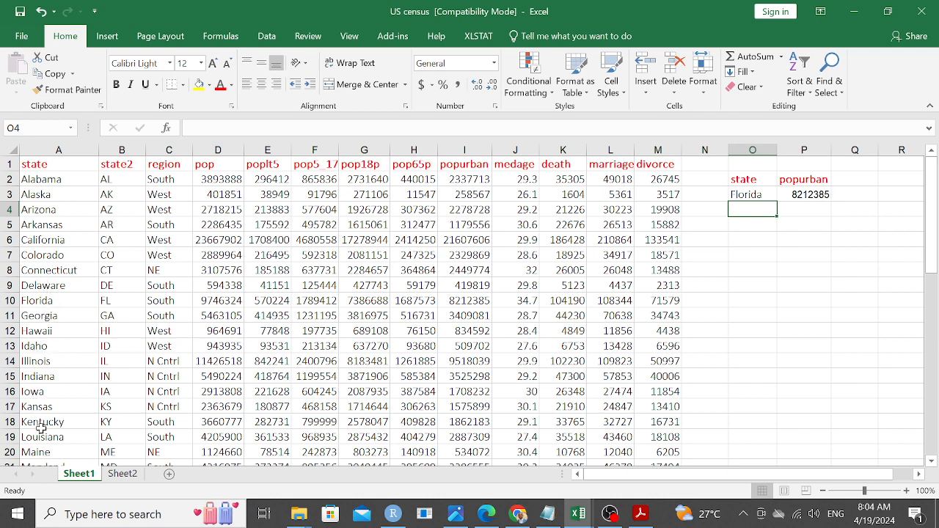
left_click(43, 195)
key("ctrl+c")
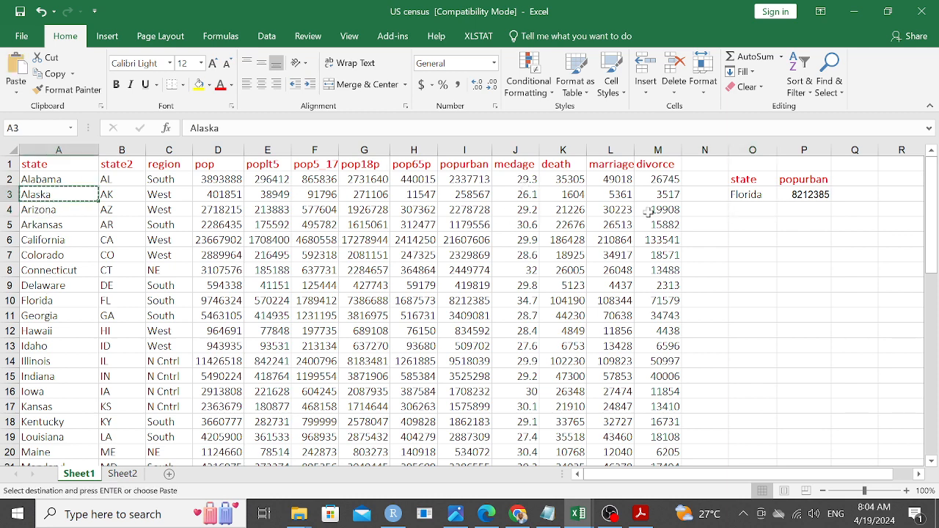
left_click(728, 196)
key("ctrl+v")
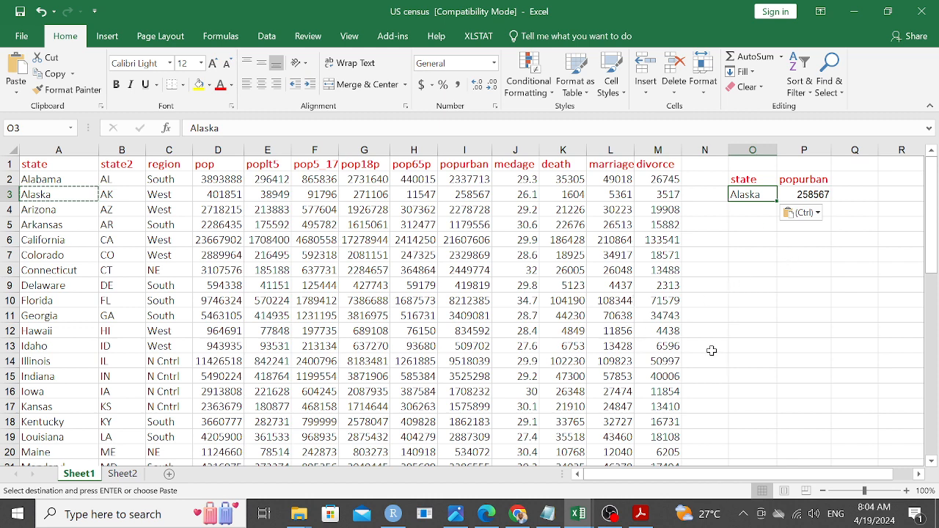
left_click(808, 194)
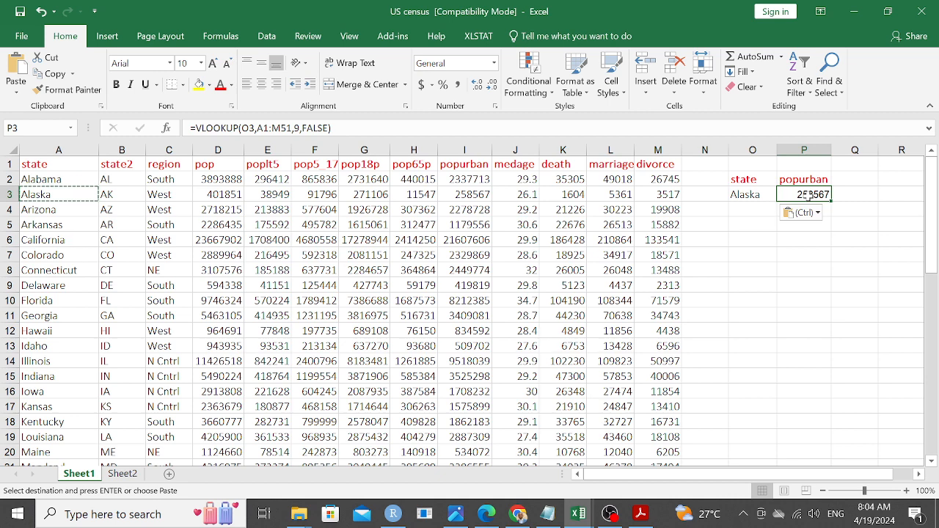
Step: Copy the marriage header from L1 into cell P2, replacing the popurban header
left_click(620, 166)
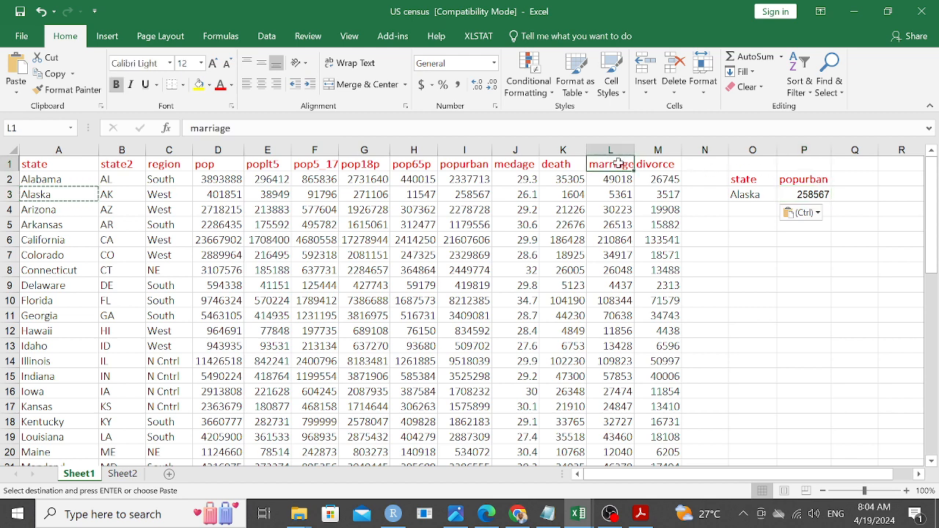
key("ctrl+c")
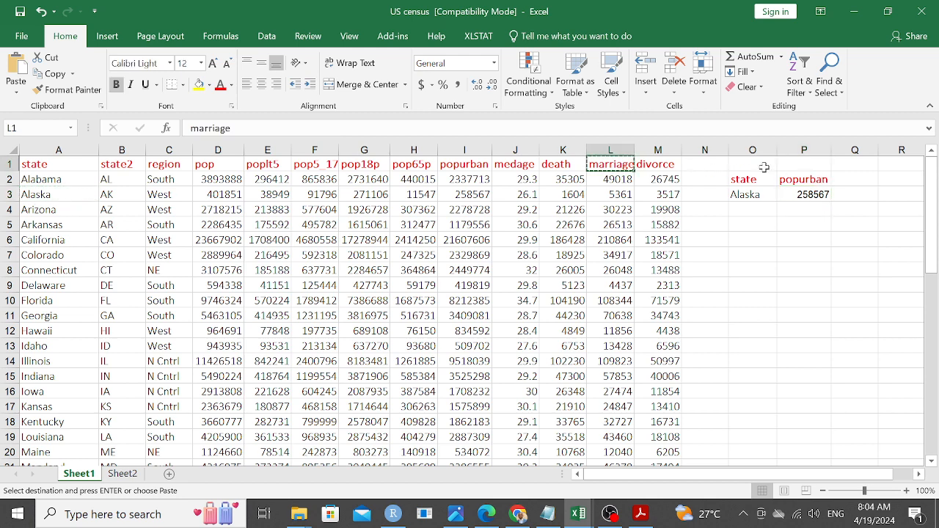
left_click(810, 184)
key("ctrl+v")
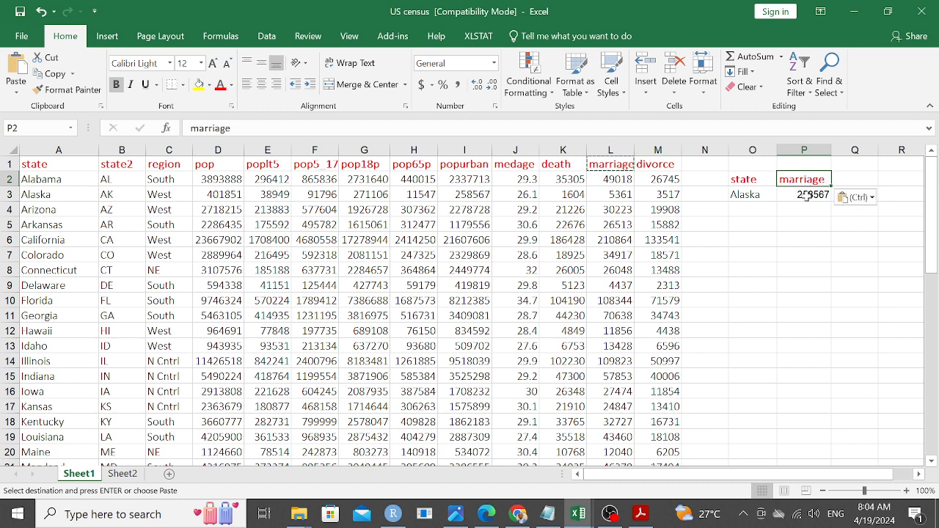
Step: Change the column index in P3's VLOOKUP formula to 12 so that it returns the marriage data
left_click(791, 195)
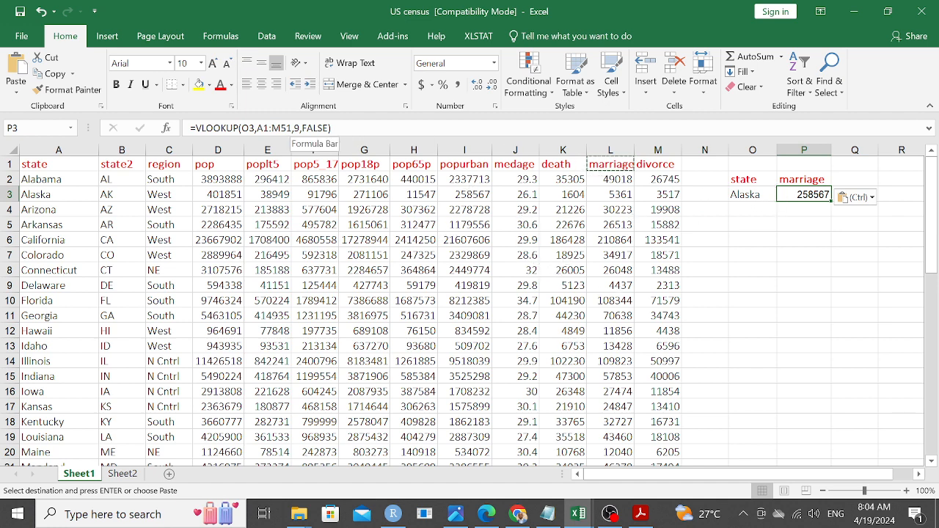
left_click(299, 127)
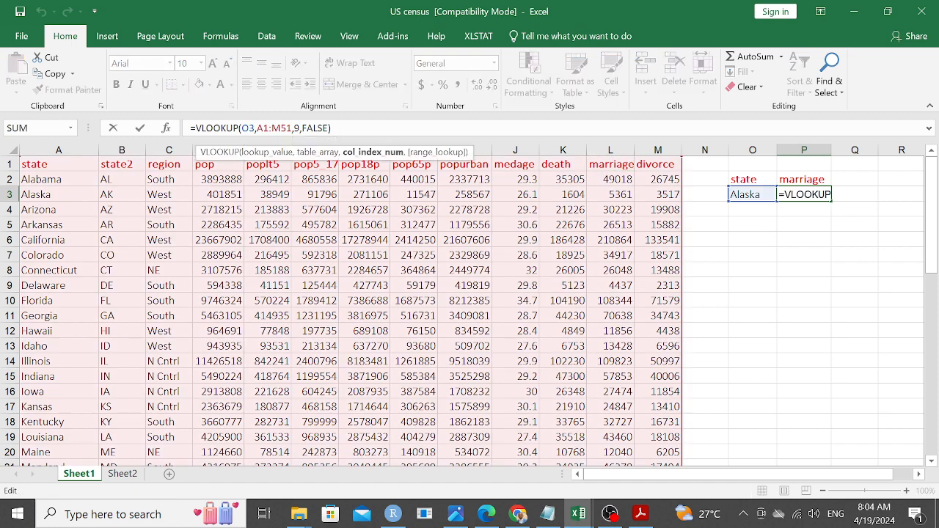
key("BackSpace")
type("12")
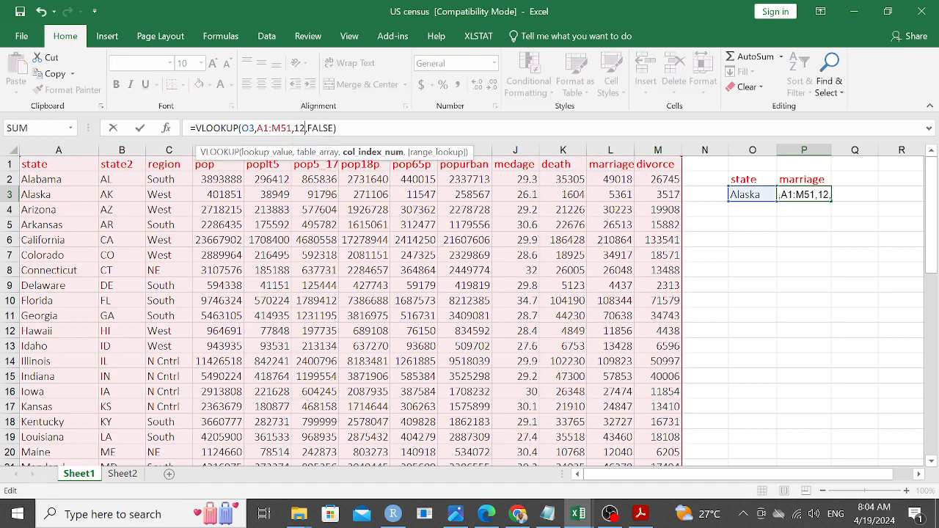
key("Return")
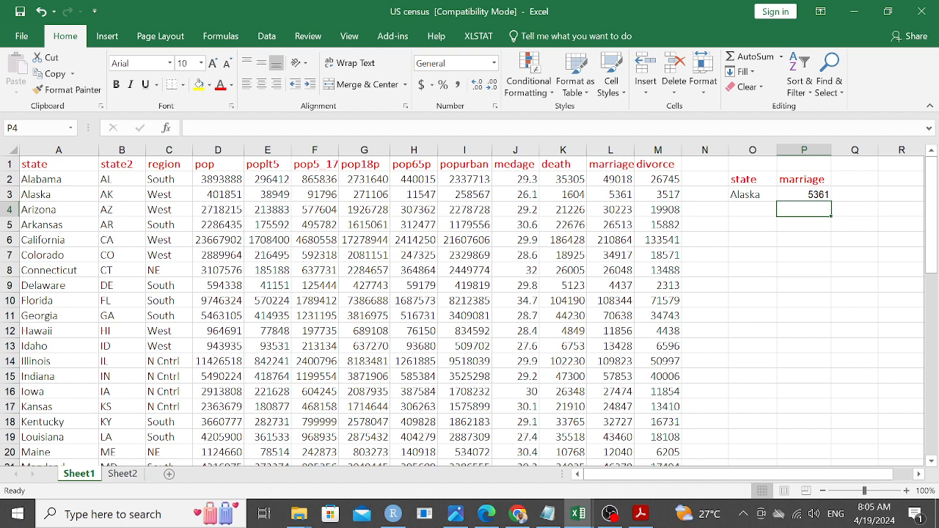
Step: Switch to Sheet2 and look over the census table laid out with states across the columns
left_click(123, 474)
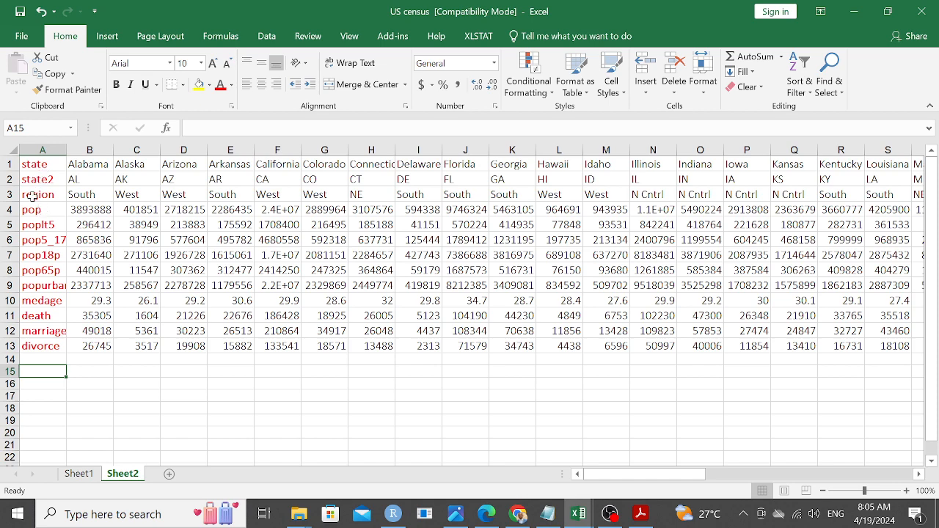
left_click_drag(638, 474, 301, 419)
left_click(52, 385)
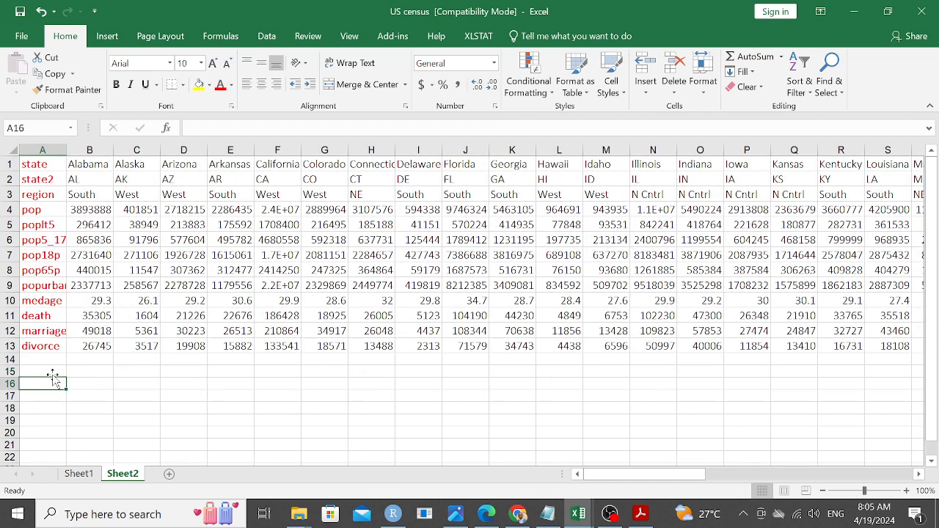
left_click(49, 371)
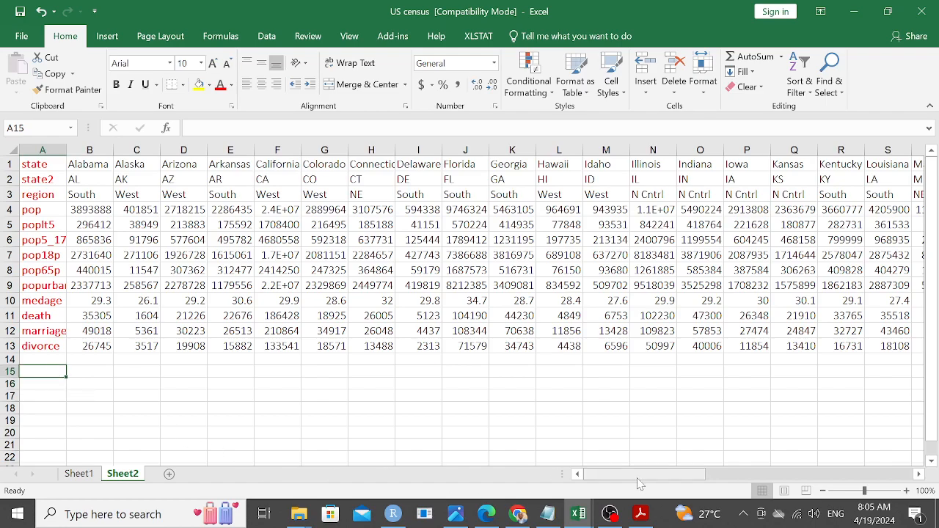
left_click_drag(639, 484, 242, 435)
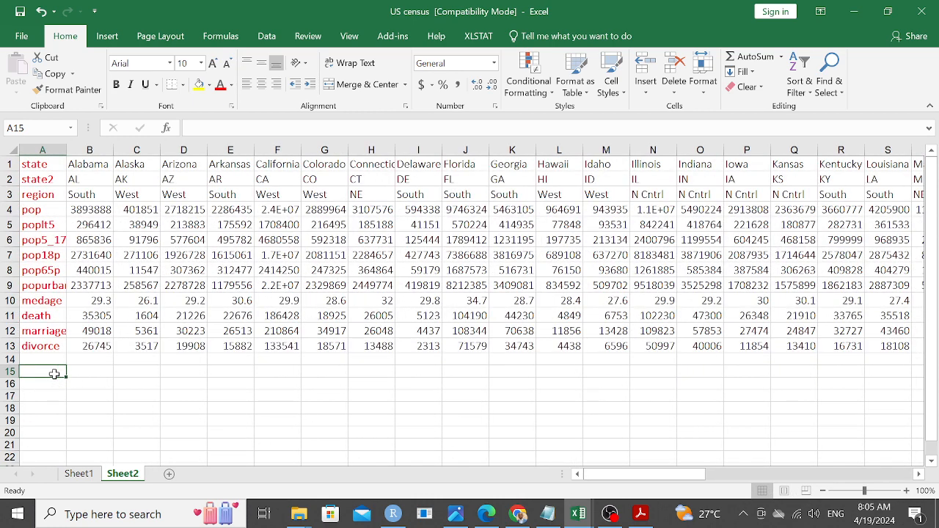
left_click(83, 374)
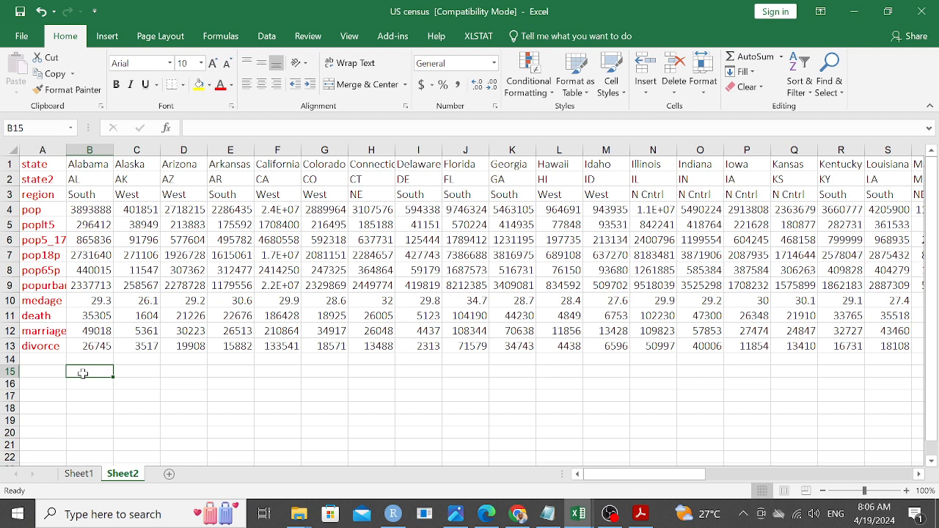
type("STAE")
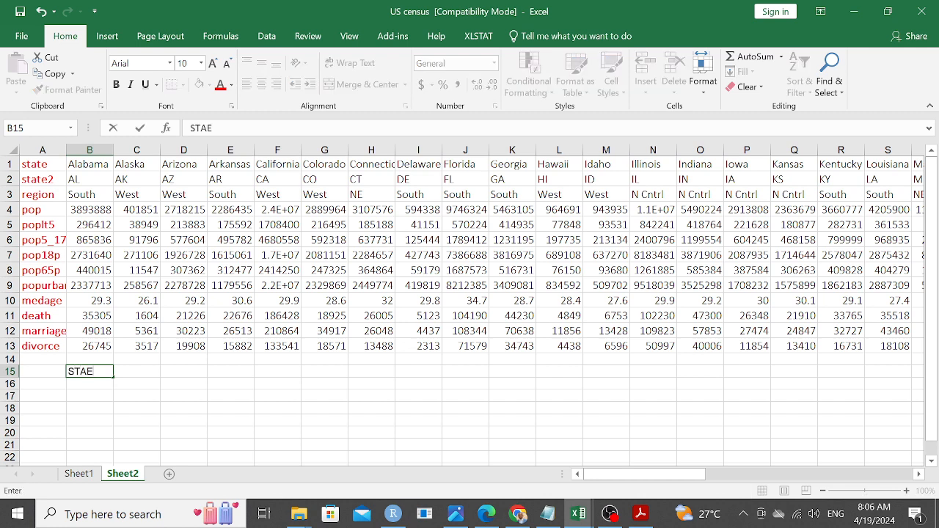
key("BackSpace")
key("BackSpace")
Step: Copy the state label from A1 into cell B16 below the table
left_click(45, 163)
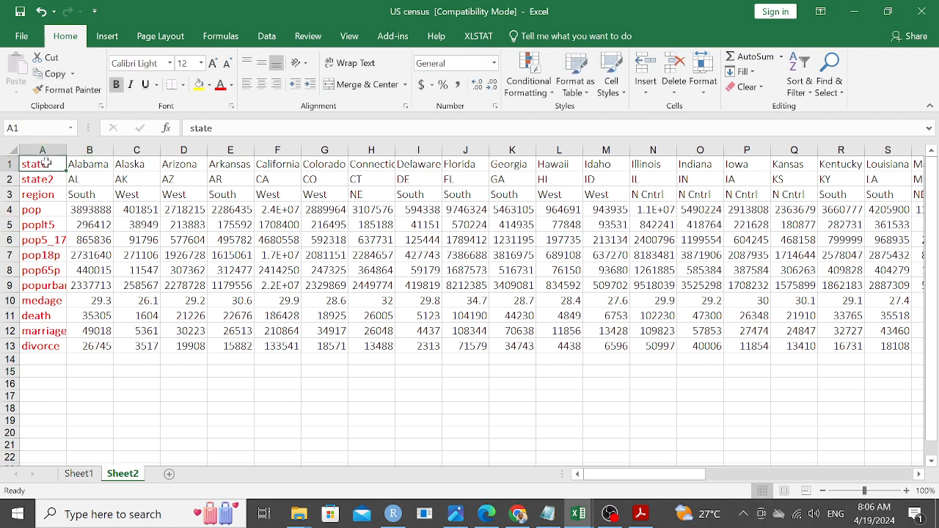
key("ctrl+c")
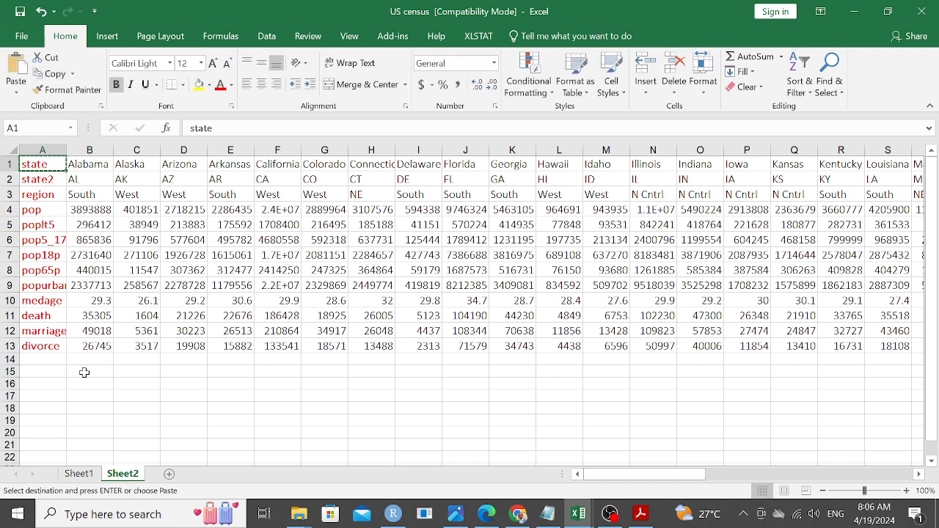
left_click(78, 387)
key("ctrl+v")
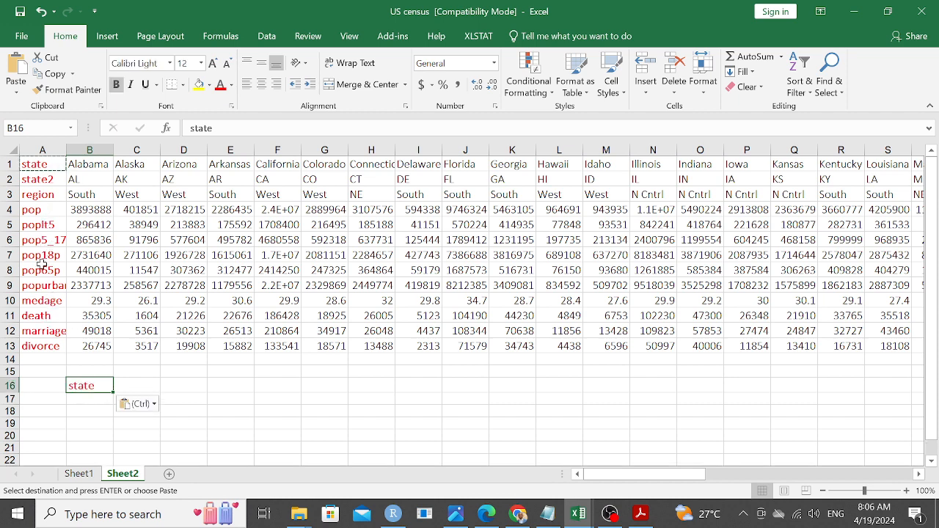
Step: Copy the popurban label from A9 into cell C16 and autofit the width of column C
left_click(43, 288)
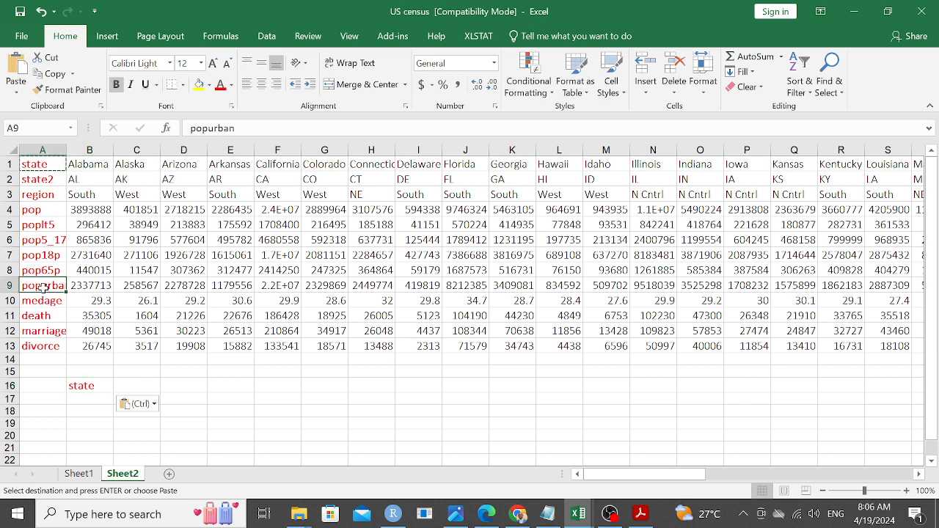
key("ctrl+c")
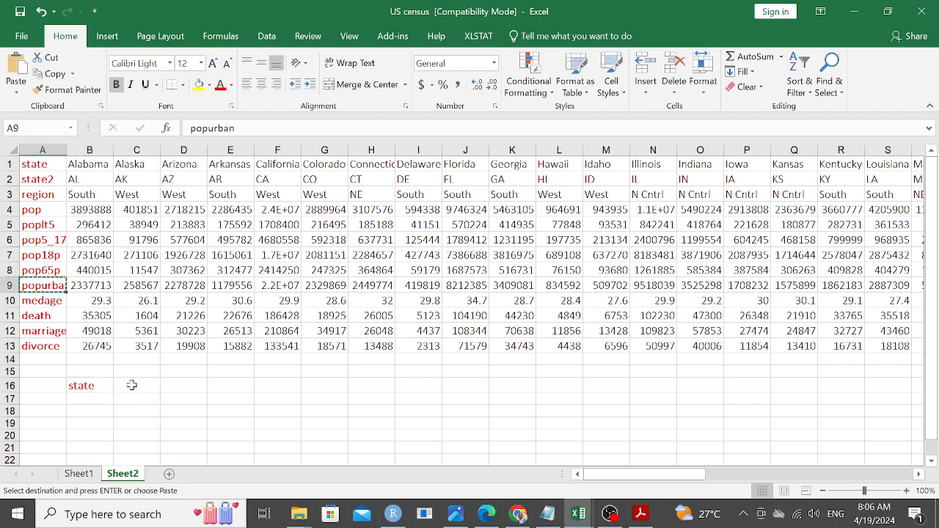
left_click(132, 385)
key("ctrl+v")
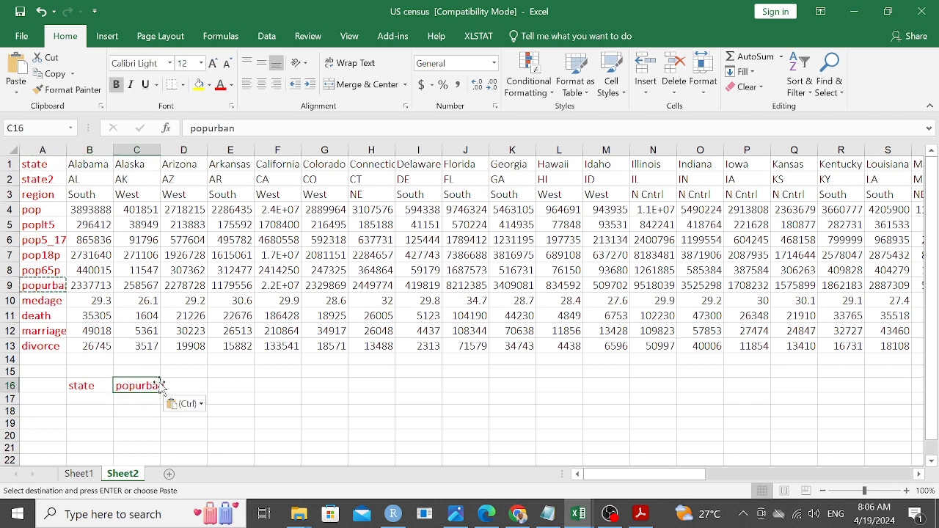
double_click(159, 151)
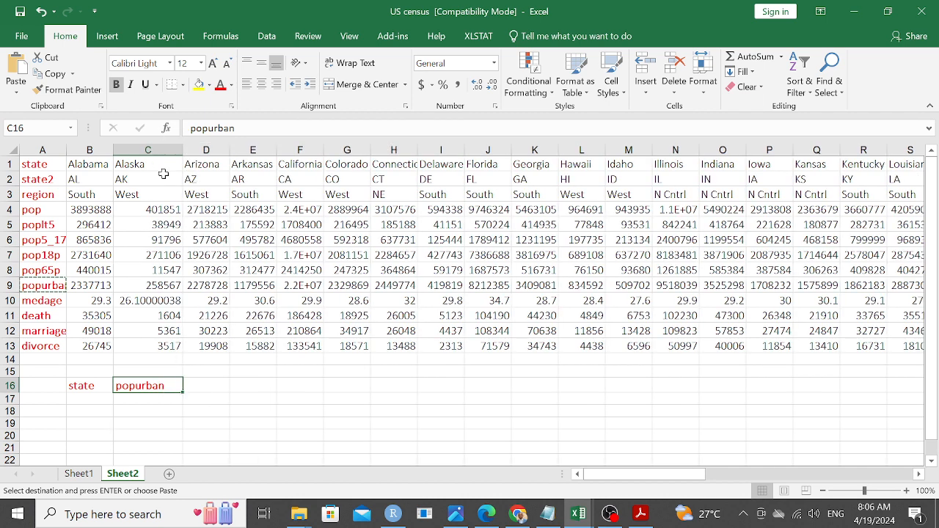
Step: Copy California from F1 into cell B17 as the lookup value under the state label
left_click(90, 398)
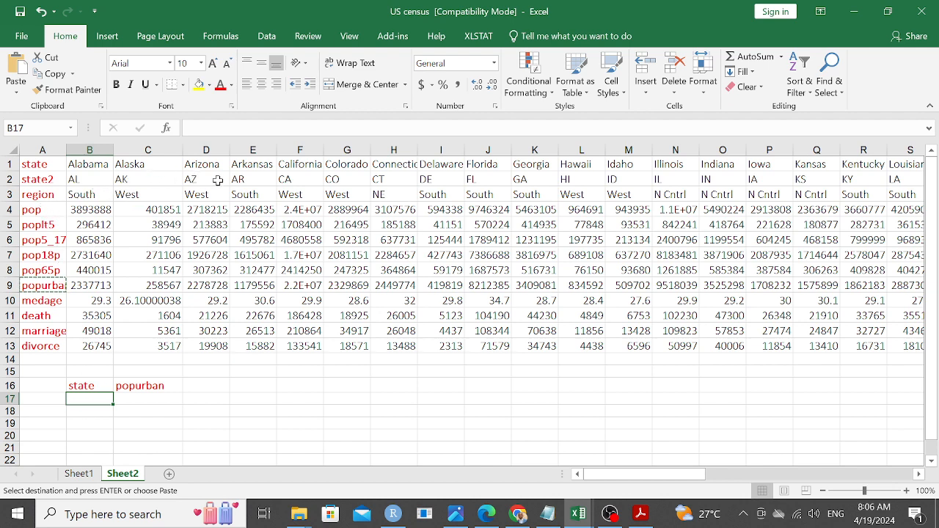
left_click(306, 166)
key("ctrl+c")
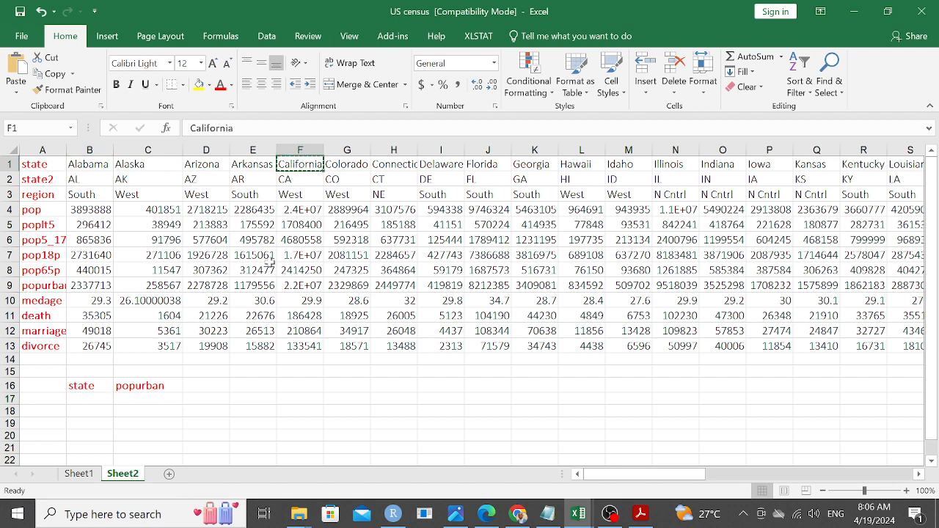
left_click(87, 407)
left_click(88, 398)
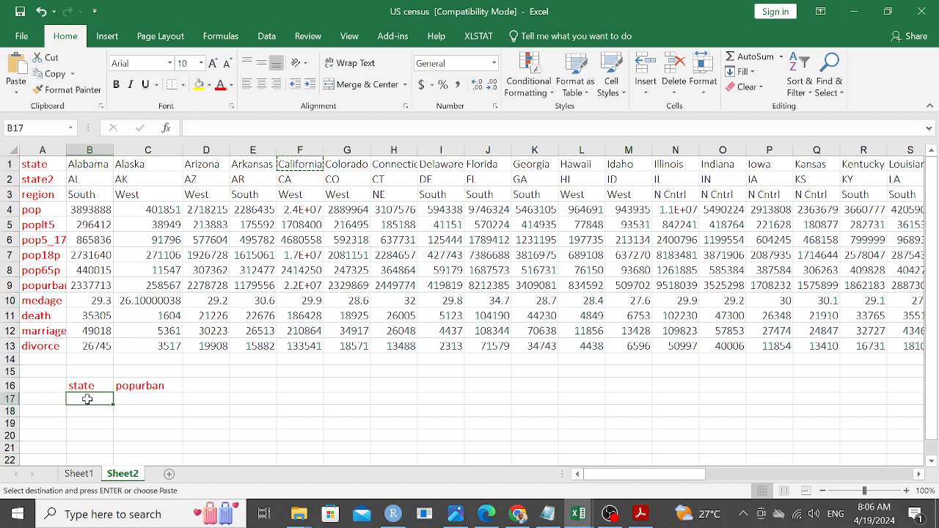
key("ctrl+v")
Step: Start an HLOOKUP formula in cell C17 under the popurban label
left_click(151, 400)
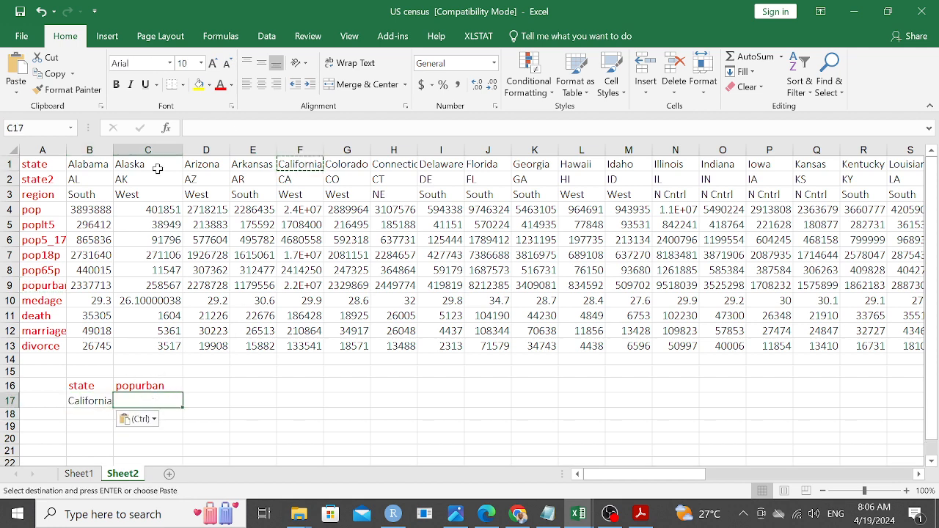
key("F2")
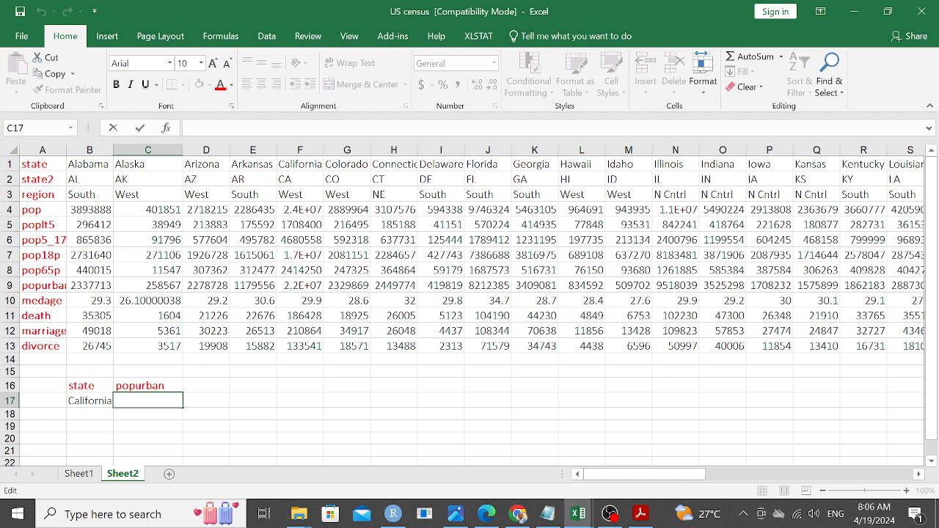
type("=hll")
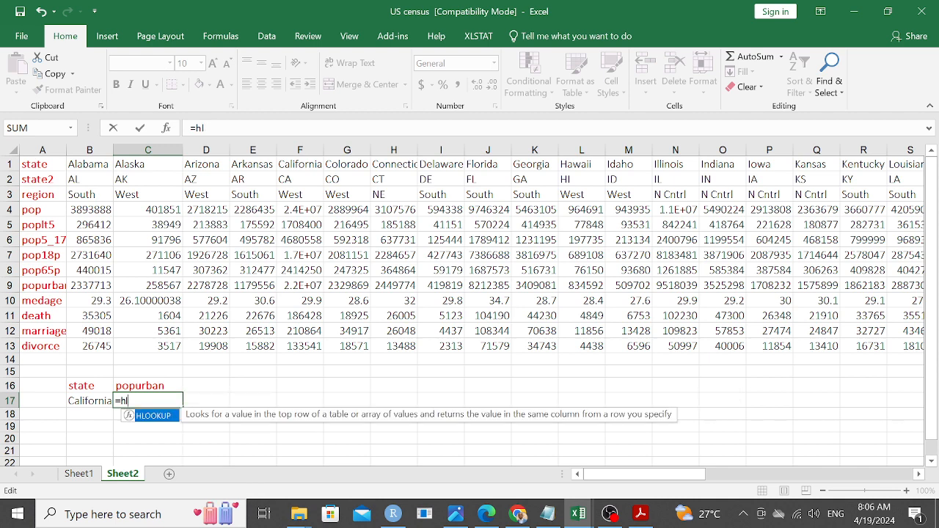
double_click(156, 416)
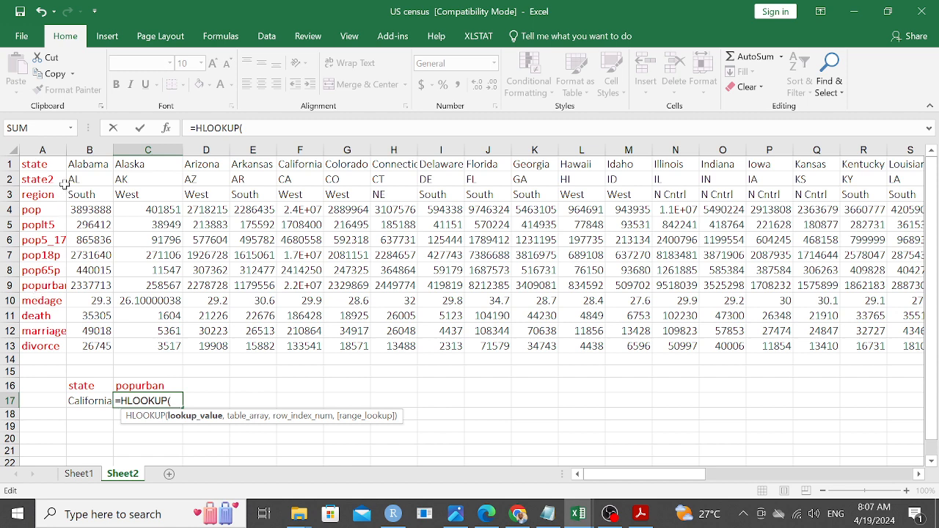
left_click(65, 149)
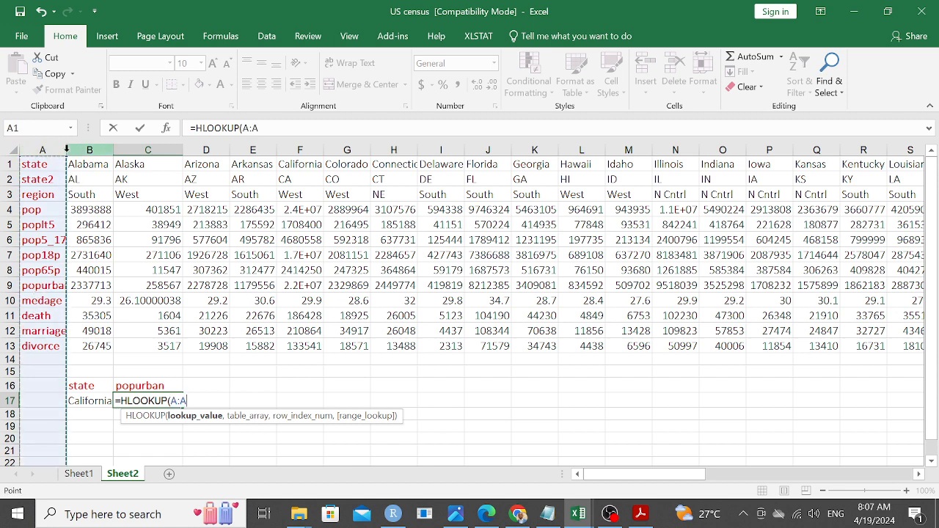
left_click(69, 149)
left_click(197, 373)
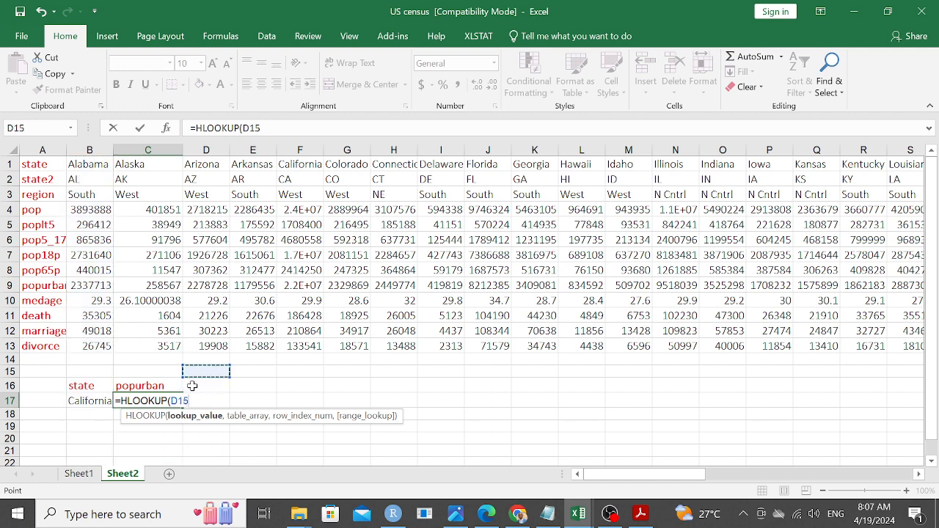
key("BackSpace")
key("BackSpace")
key("BackSpace")
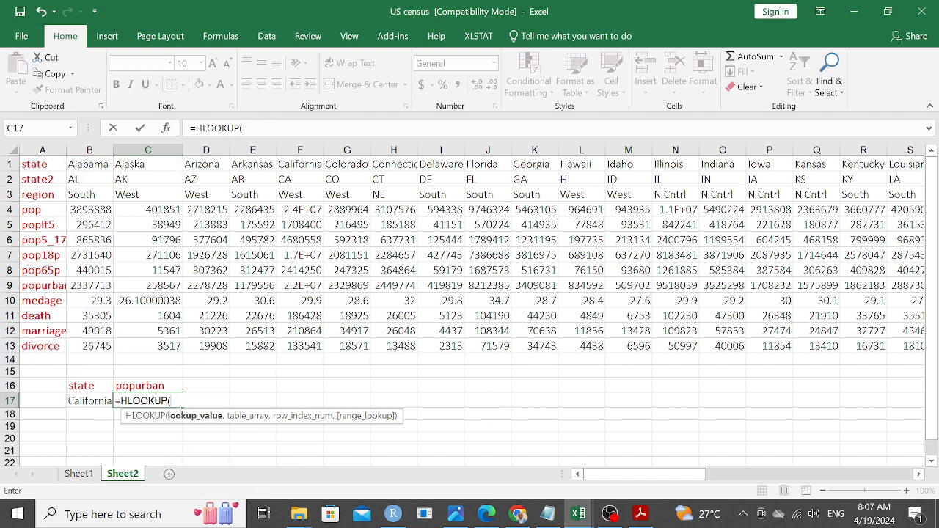
Step: Try to enter C17's HLOOKUP with only B17 as its argument, and clear that reference from the formula
left_click(87, 402)
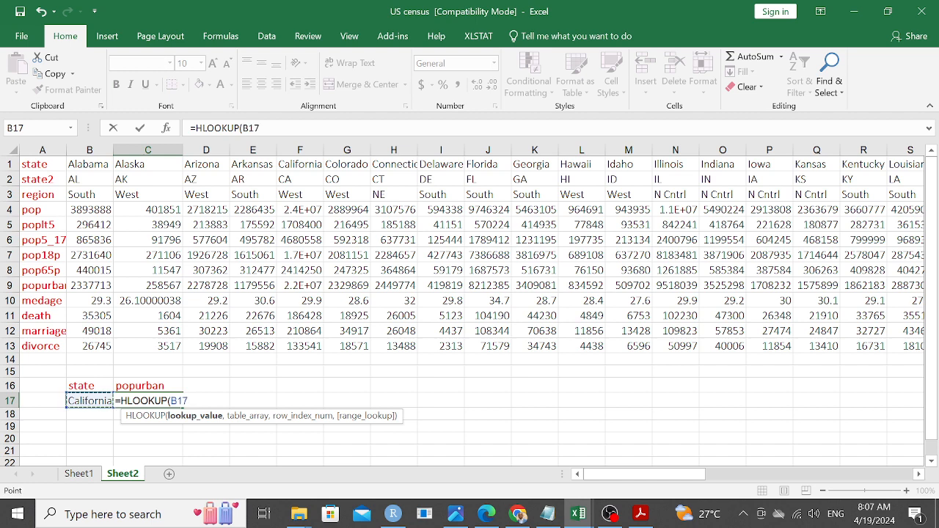
left_click(187, 401)
key("Return")
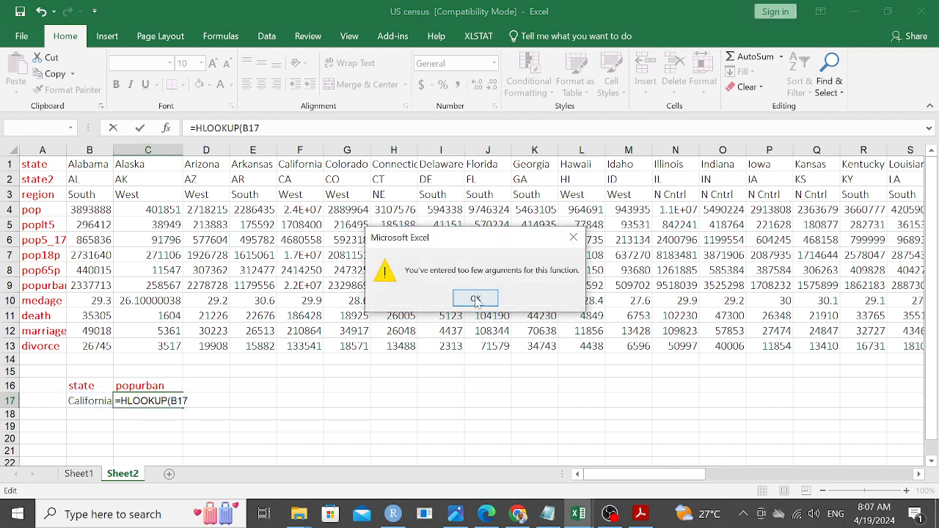
left_click(477, 299)
left_click(188, 401)
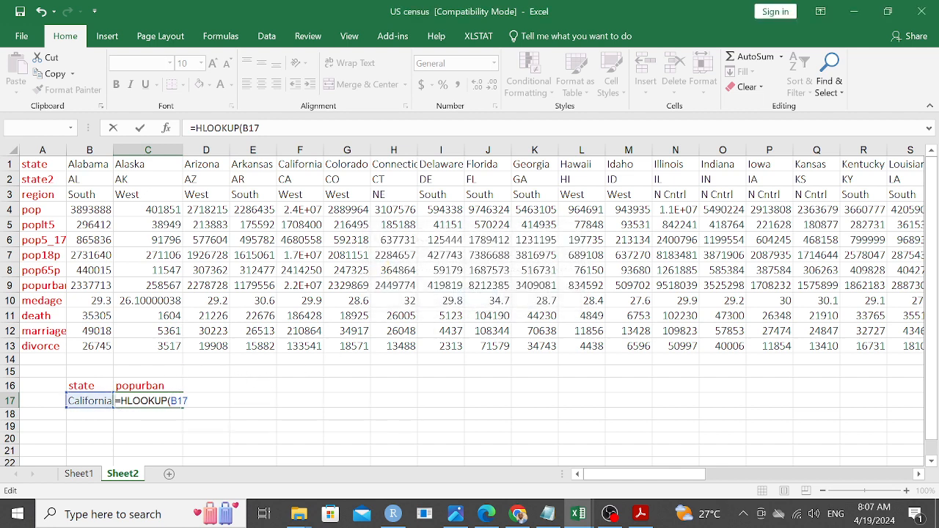
key("BackSpace")
key("BackSpace")
key("BackSpace")
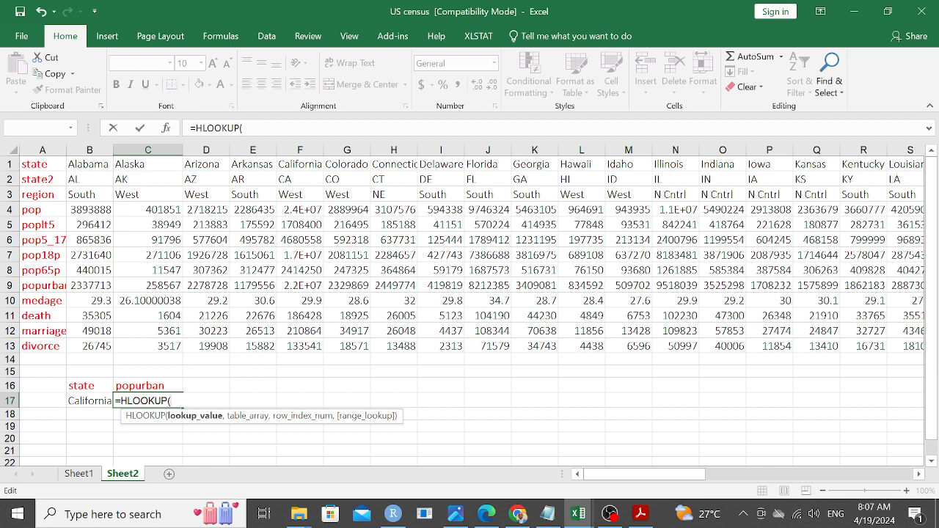
Step: Supply B17 as the lookup value and the whole table A1:AY13 as the table array in C17's HLOOKUP formula
type("B17,")
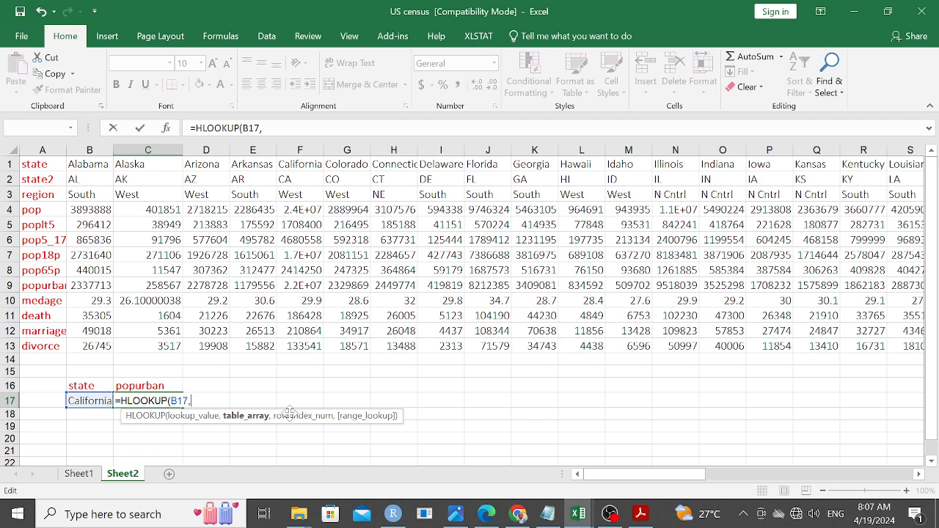
left_click(38, 166)
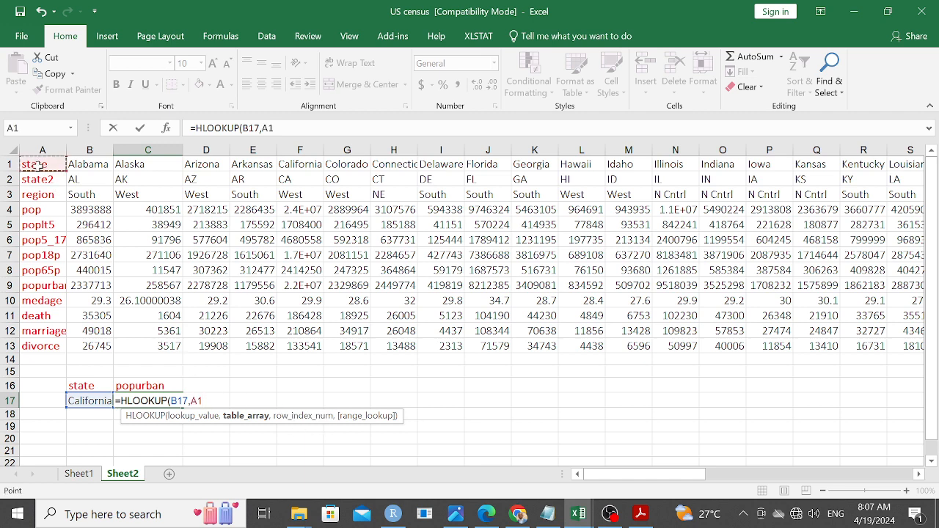
key("ctrl+shift+Right")
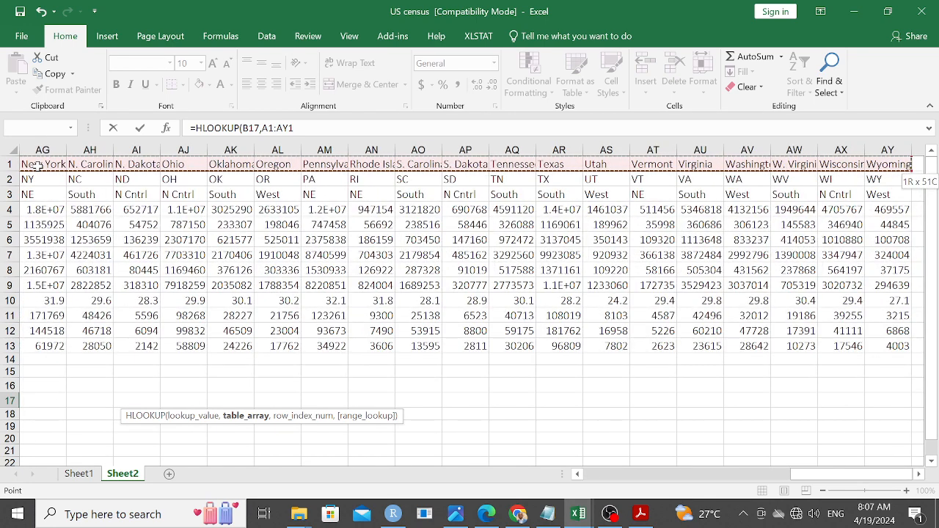
key("ctrl+shift+Down")
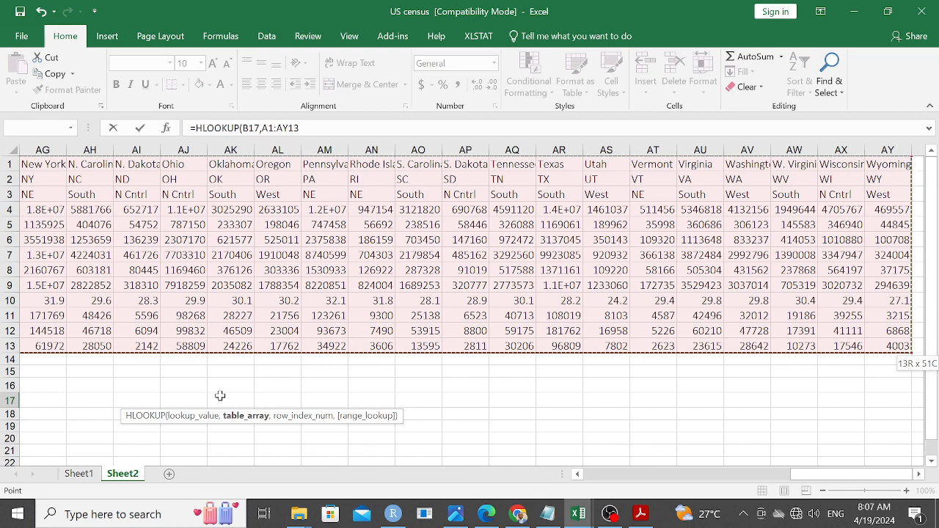
scroll(284, 394, "down", 2)
scroll(284, 394, "up", 2)
left_click_drag(810, 475, 605, 474)
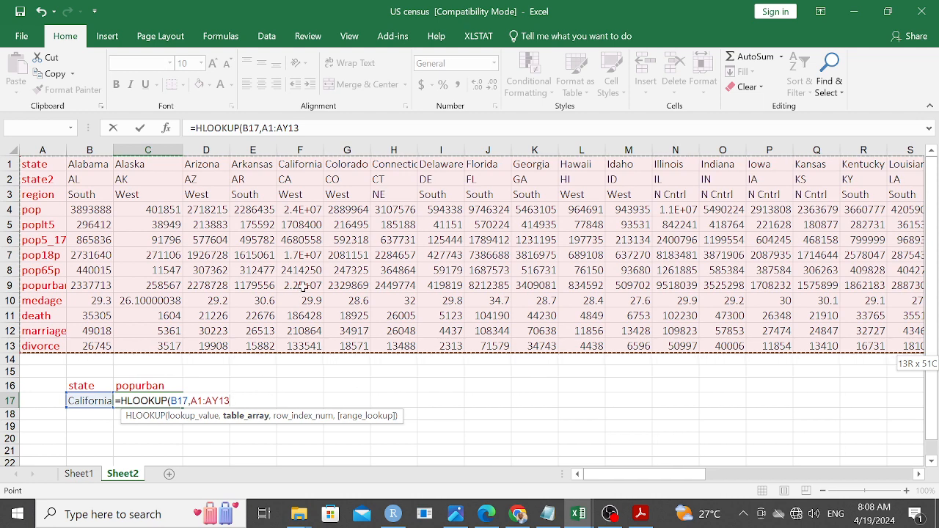
Step: Complete C17's HLOOKUP formula with row index 9 and FALSE for an exact match, and enter it
left_click(300, 127)
type(",")
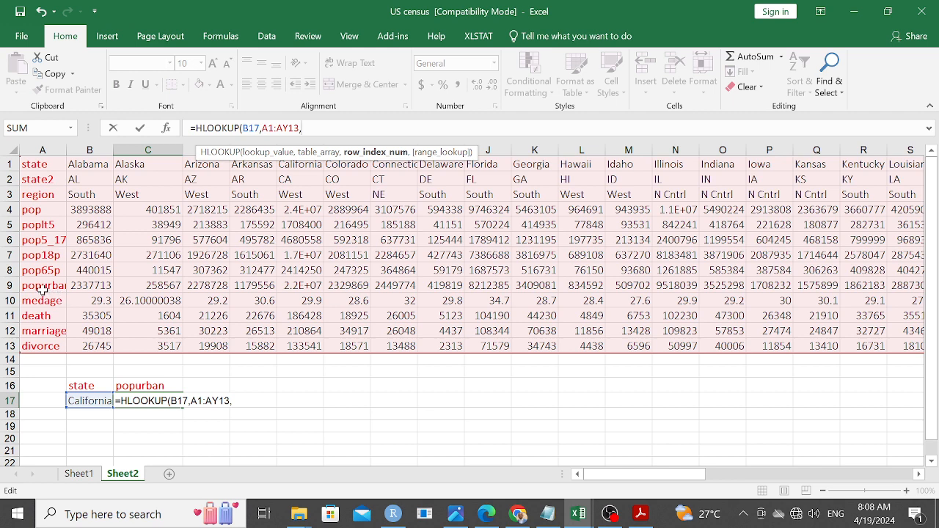
left_click(232, 402)
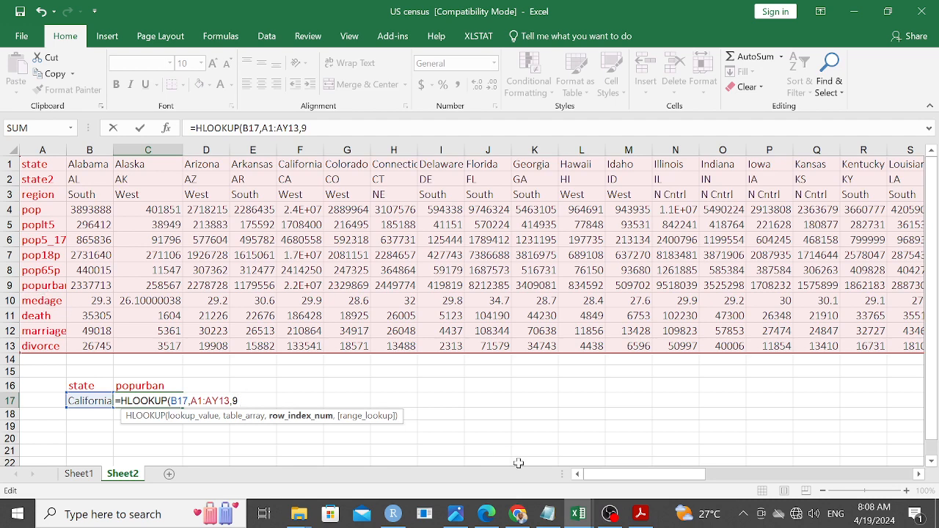
type(",")
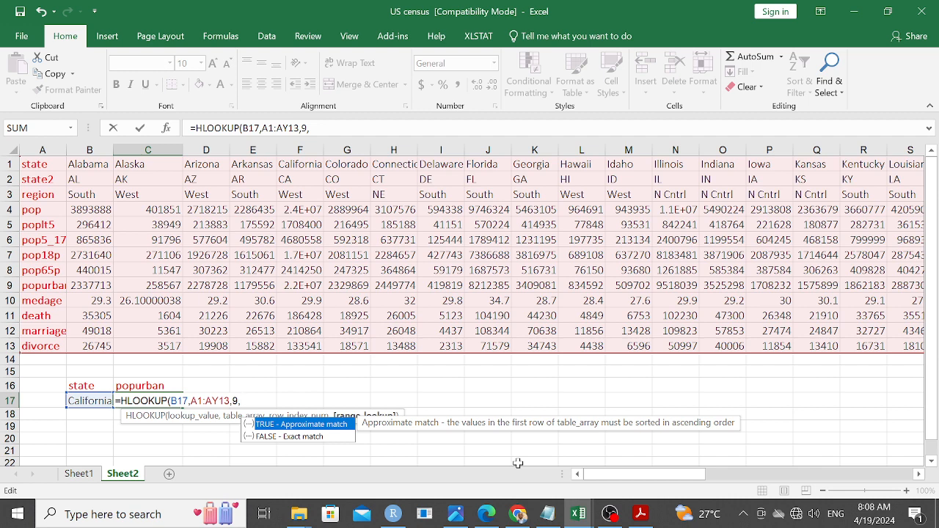
type("FALSE)")
key("Return")
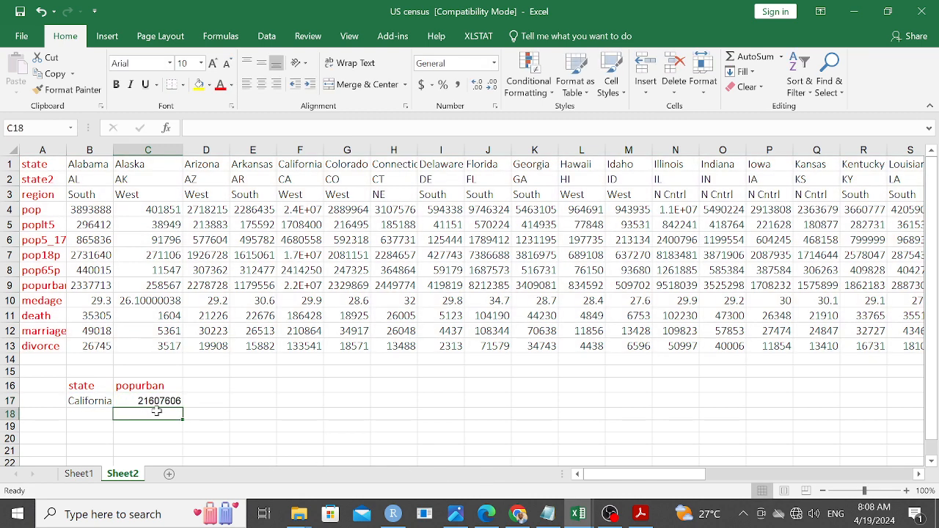
Step: Compare the HLOOKUP result on Sheet2 with California's popurban value in the original table on Sheet1
left_click(86, 475)
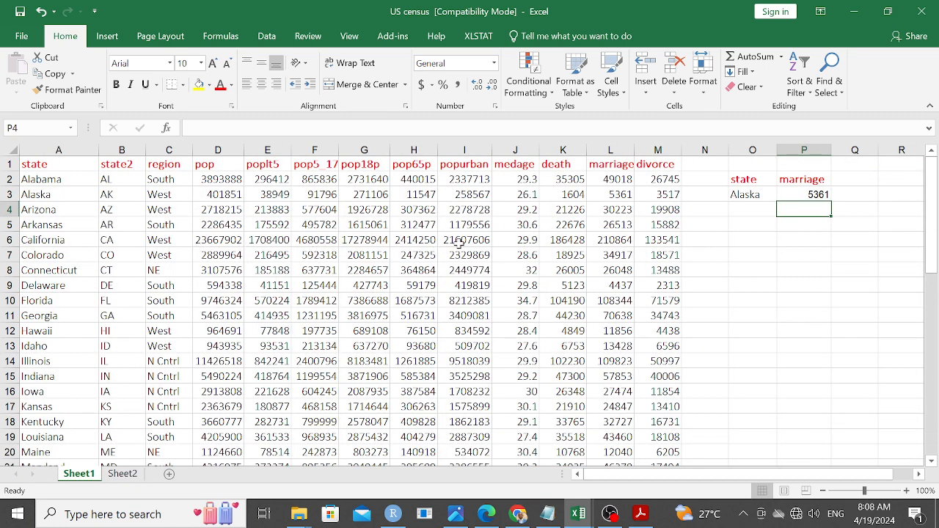
left_click(125, 476)
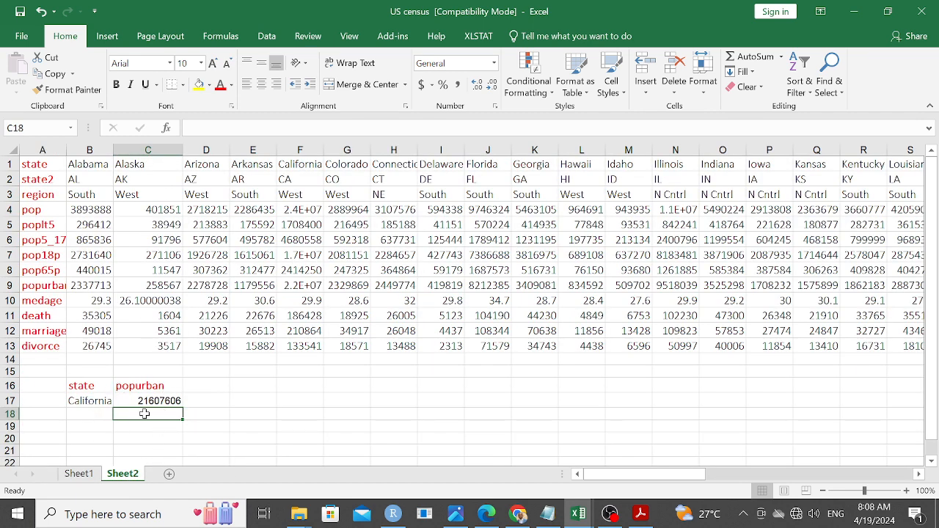
left_click(93, 400)
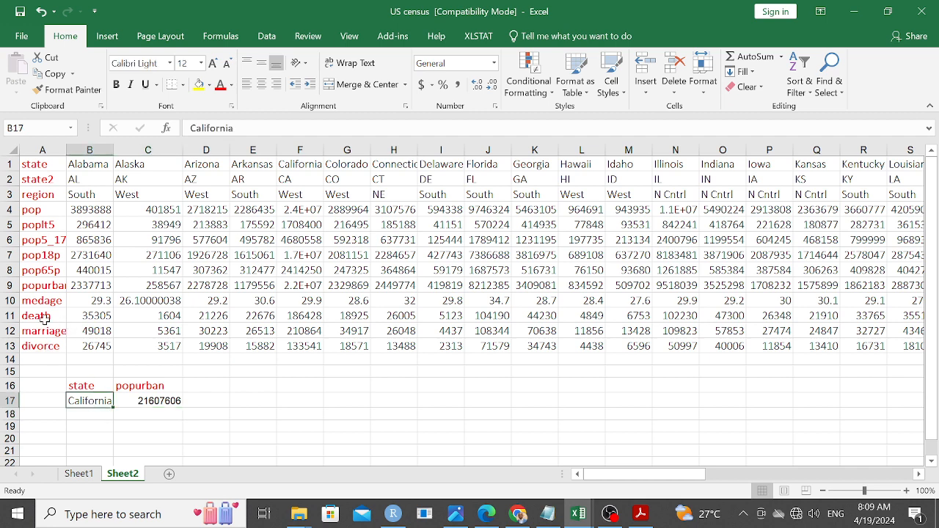
Step: Replace the lookup state in B17 with Georgia, copied from K1
left_click(34, 197)
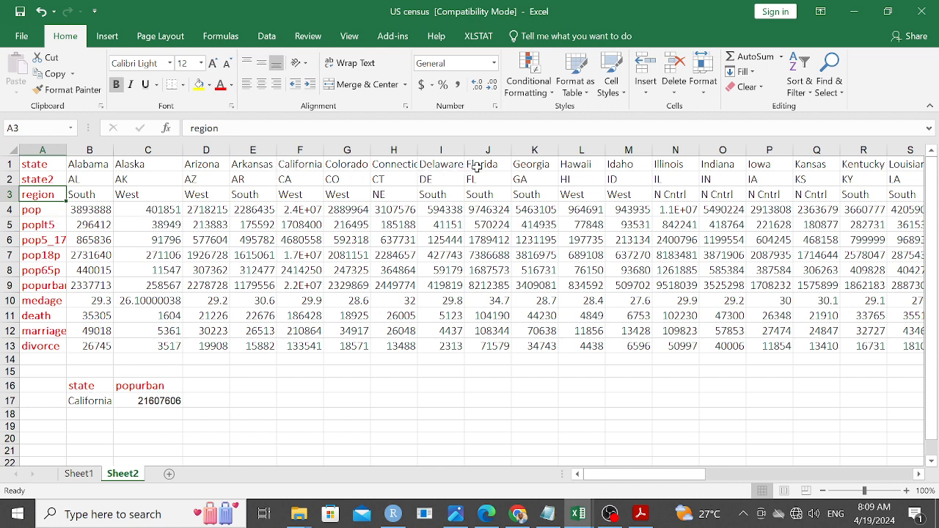
left_click(536, 166)
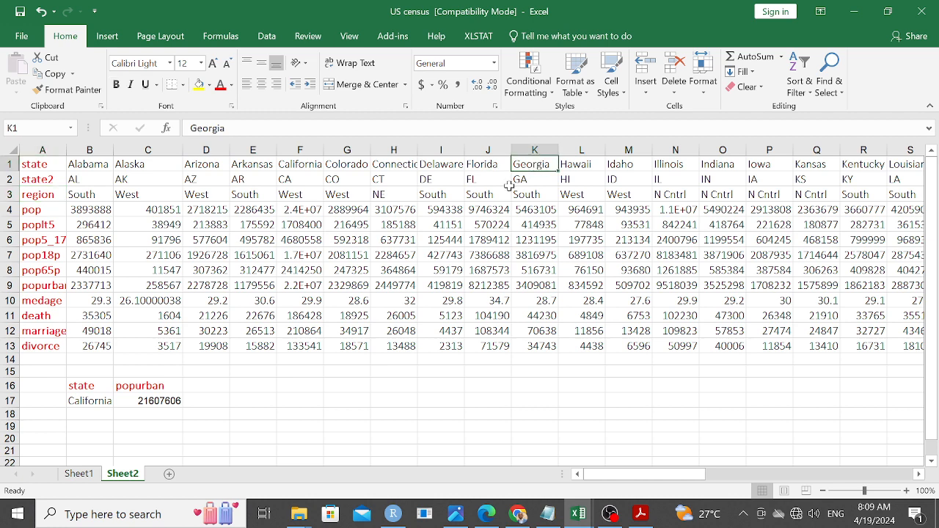
key("ctrl+c")
left_click(102, 402)
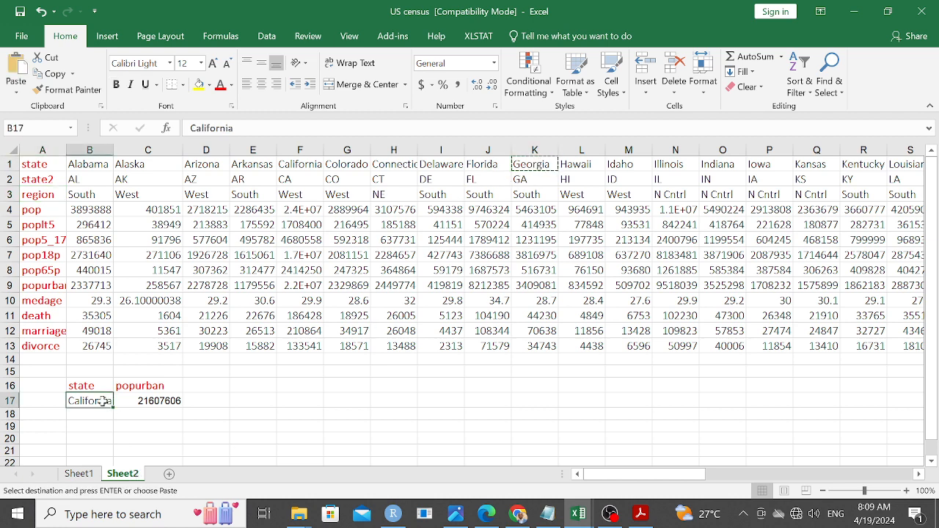
key("ctrl+v")
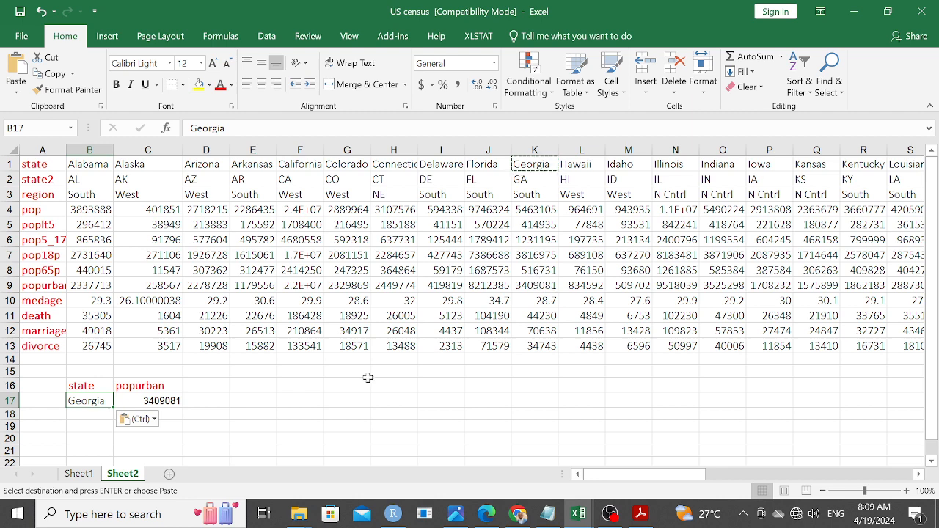
left_click(257, 414)
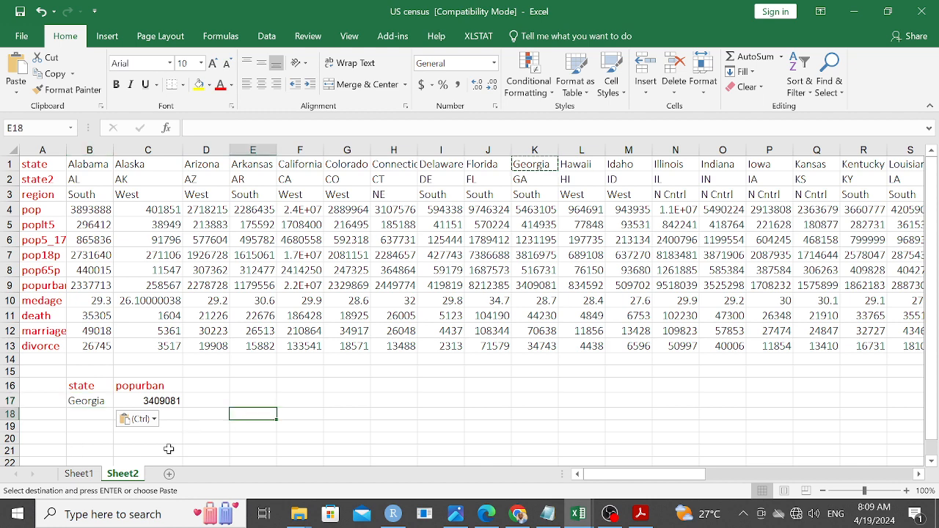
Step: Enter the title HLOOKUP in cell B15 above the state label on Sheet2
left_click(92, 478)
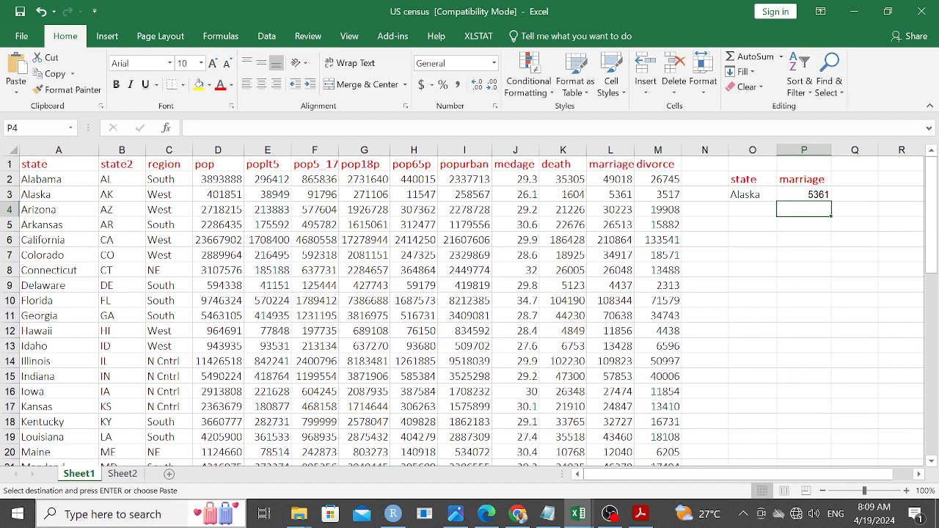
left_click(122, 474)
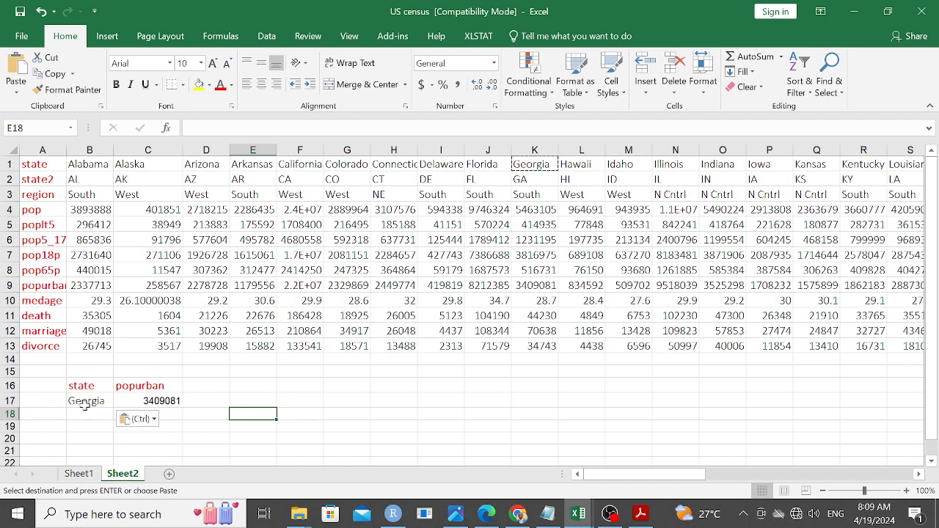
left_click(87, 369)
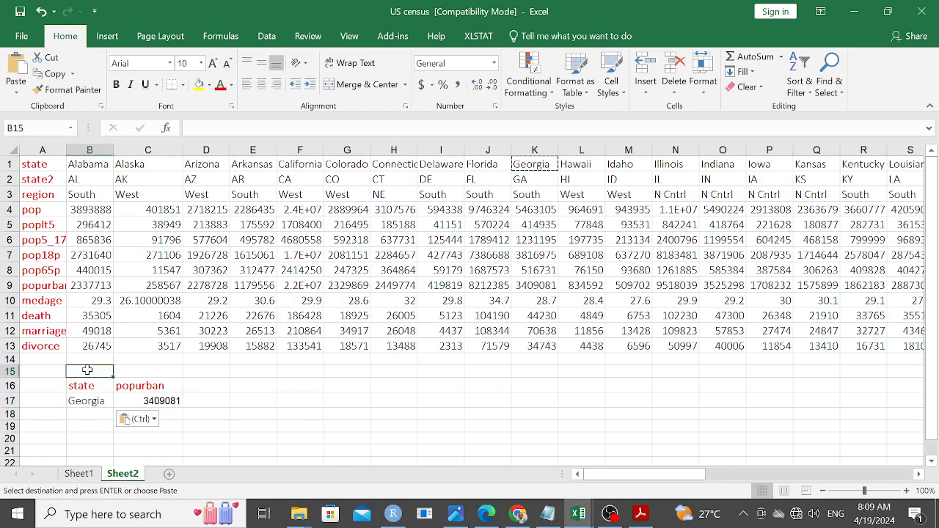
type("H")
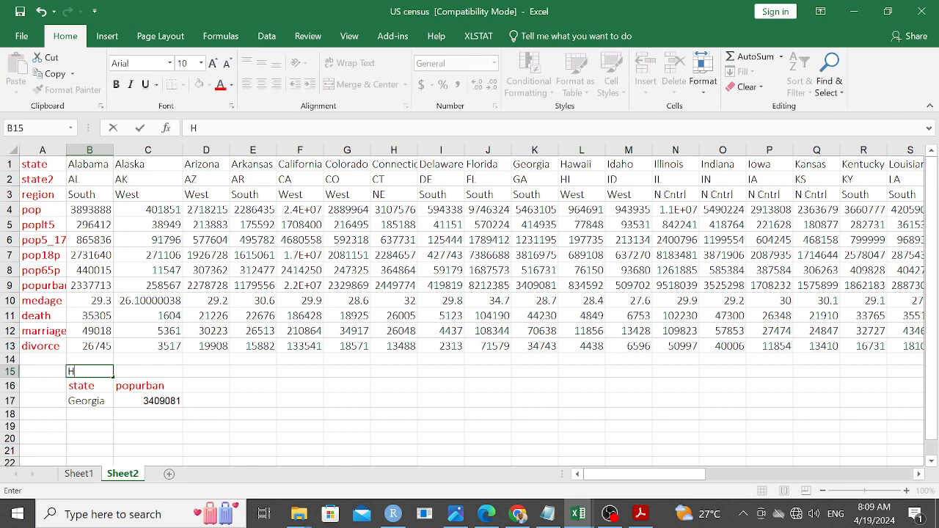
type("LOOKUP")
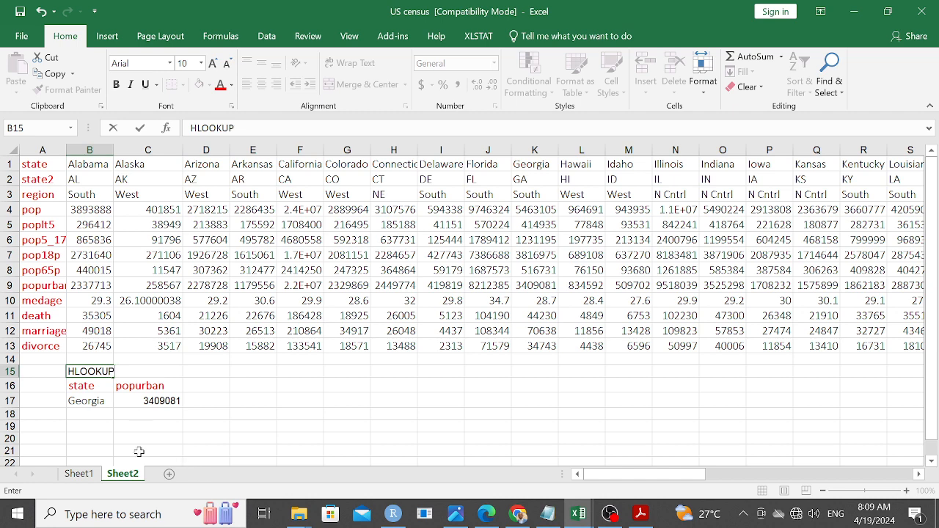
left_click(208, 412)
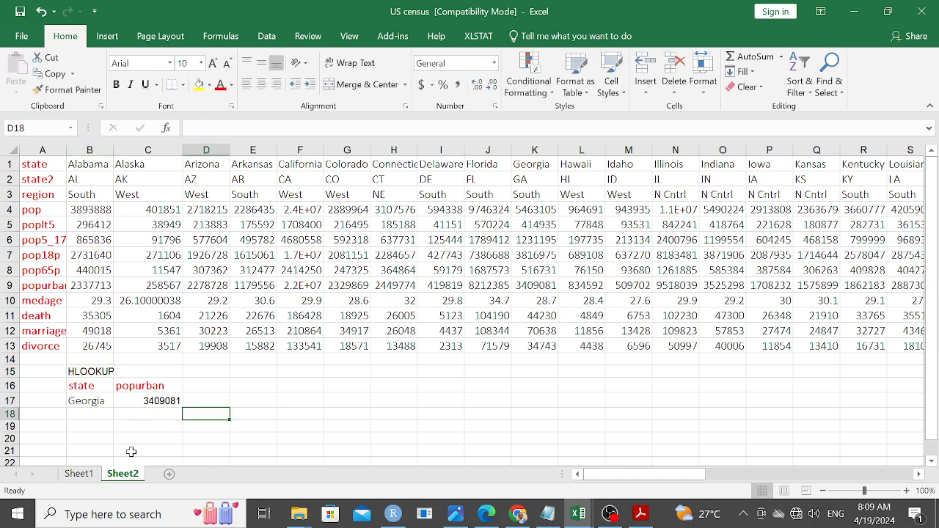
Step: Enter the title VLOOKUP in cell O1 above the state and marriage labels on Sheet1
left_click(78, 473)
left_click(732, 163)
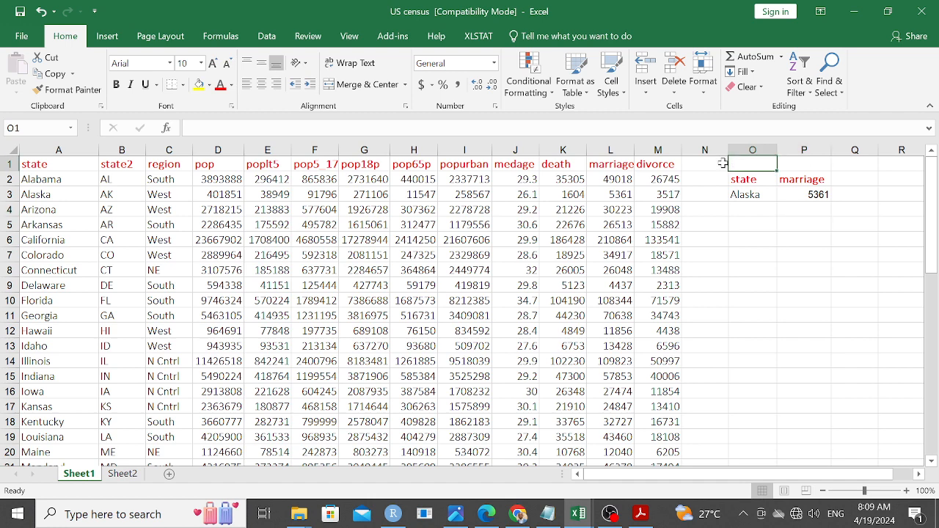
type("VLOOKUP")
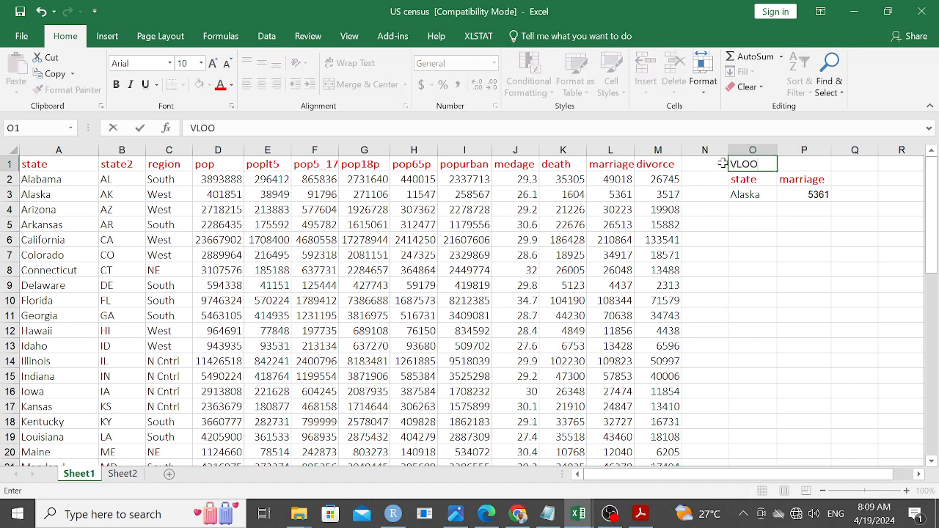
left_click(803, 259)
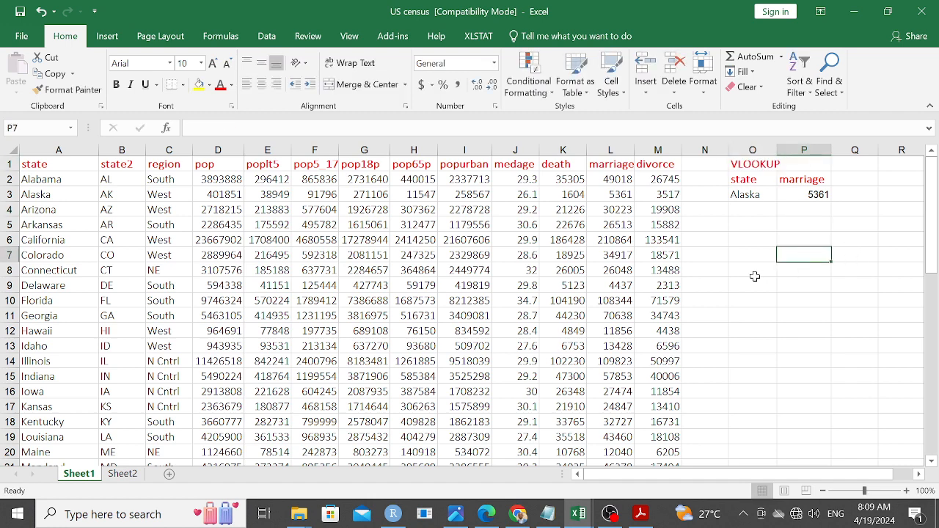
Step: Set the font color of the VLOOKUP title in O1 to Automatic
left_click(756, 166)
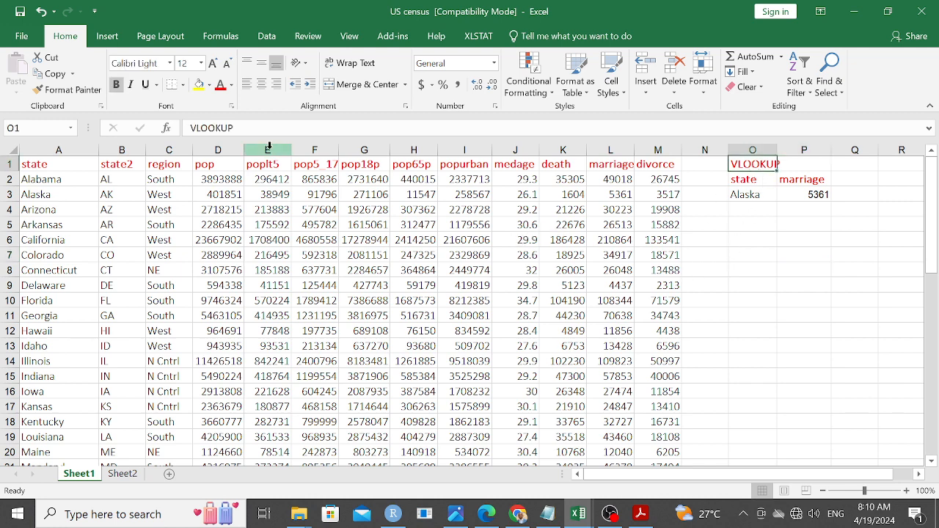
left_click(231, 84)
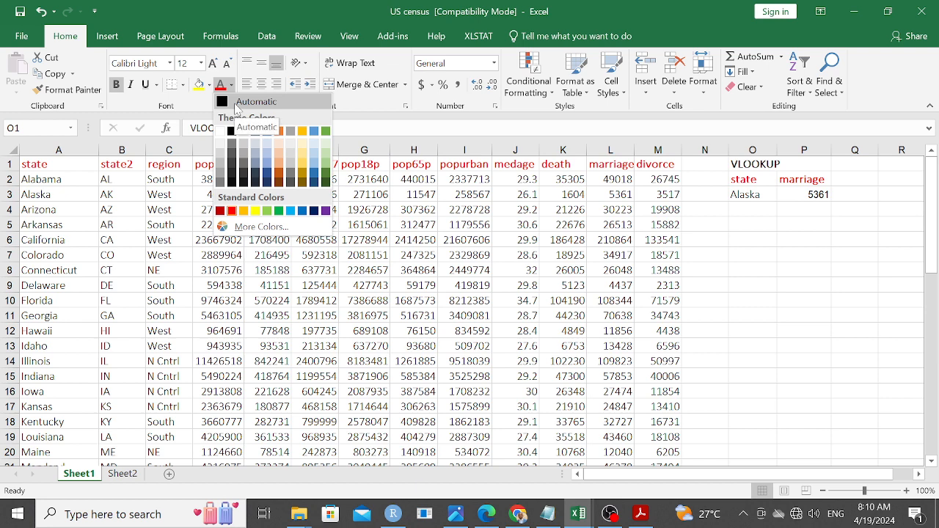
left_click(235, 102)
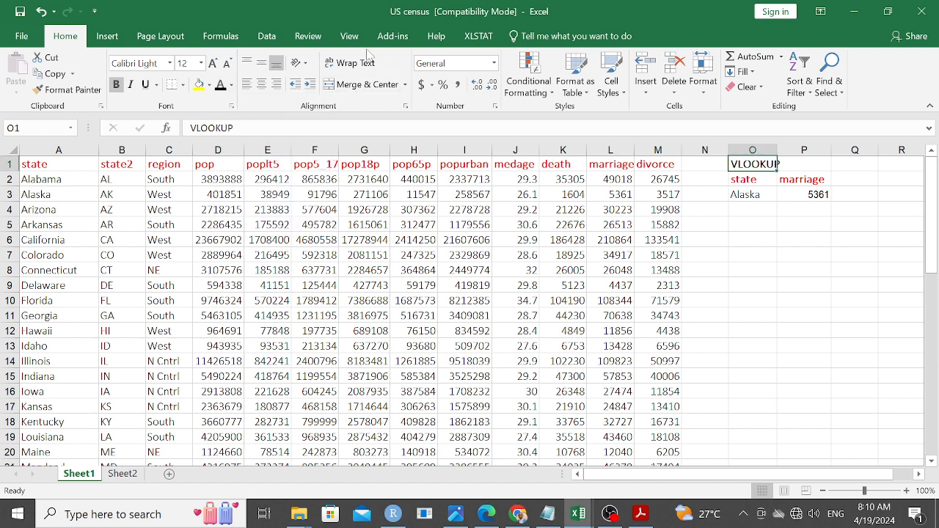